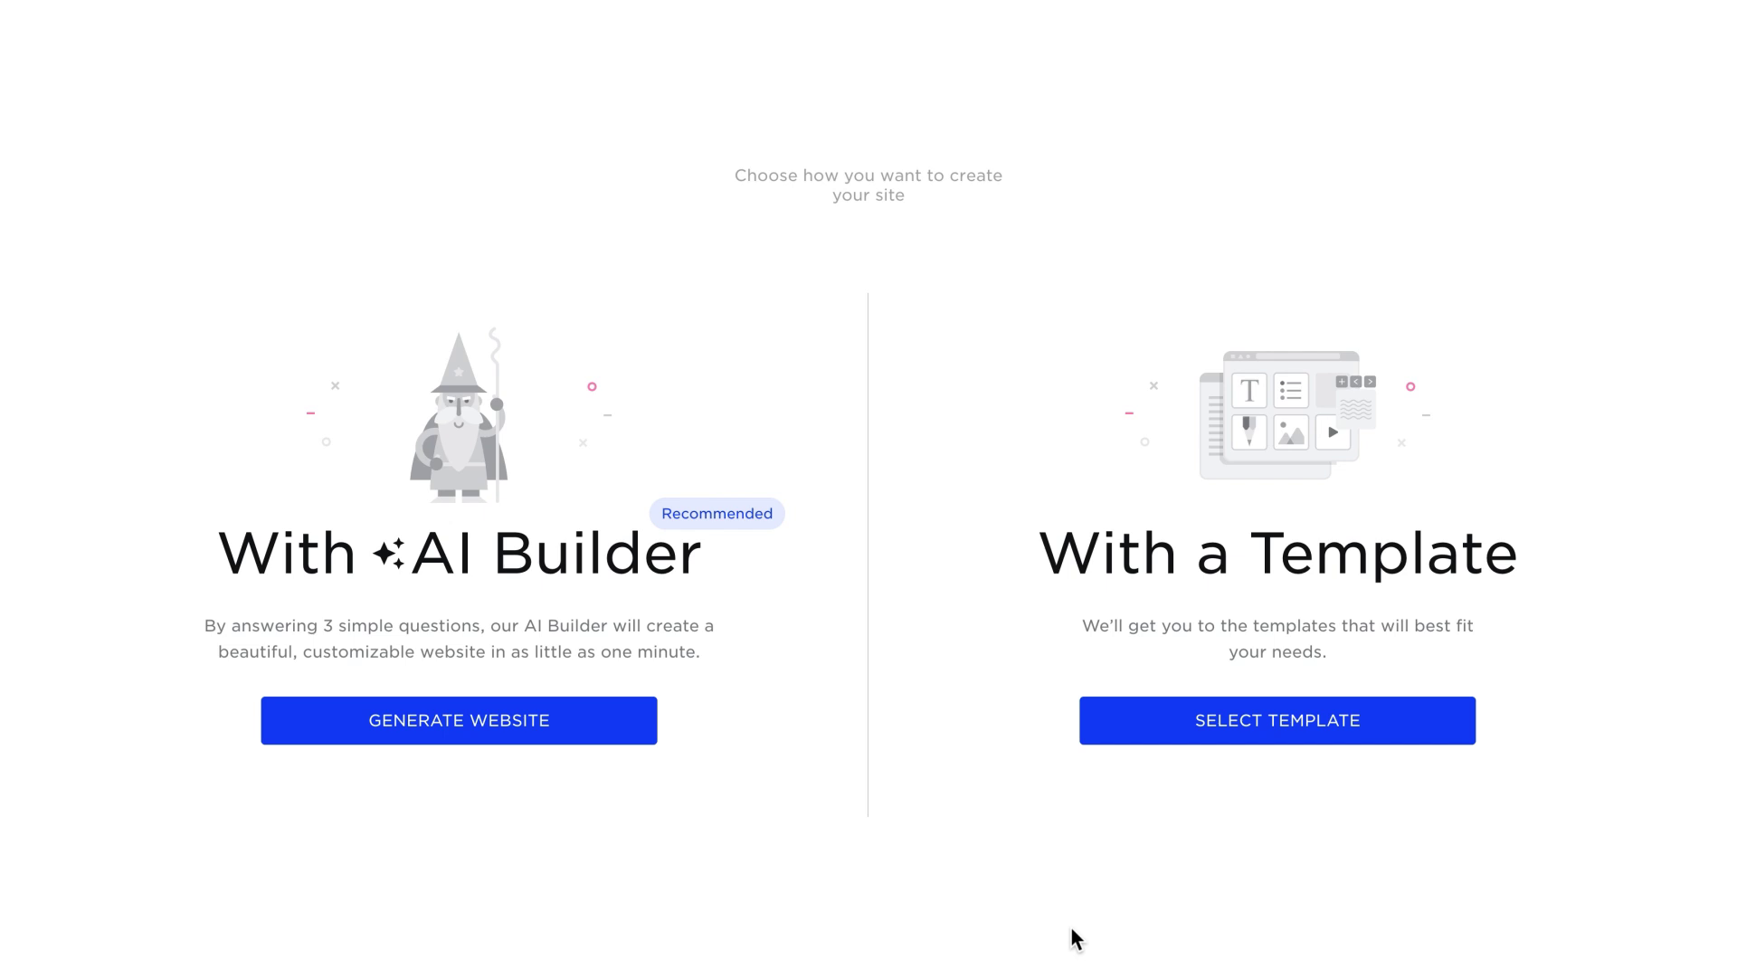
# - Start a site with the AI Builder, giving "Gardening website" as the subject and "Green Thumb" as the title
pyautogui.click(625, 739)
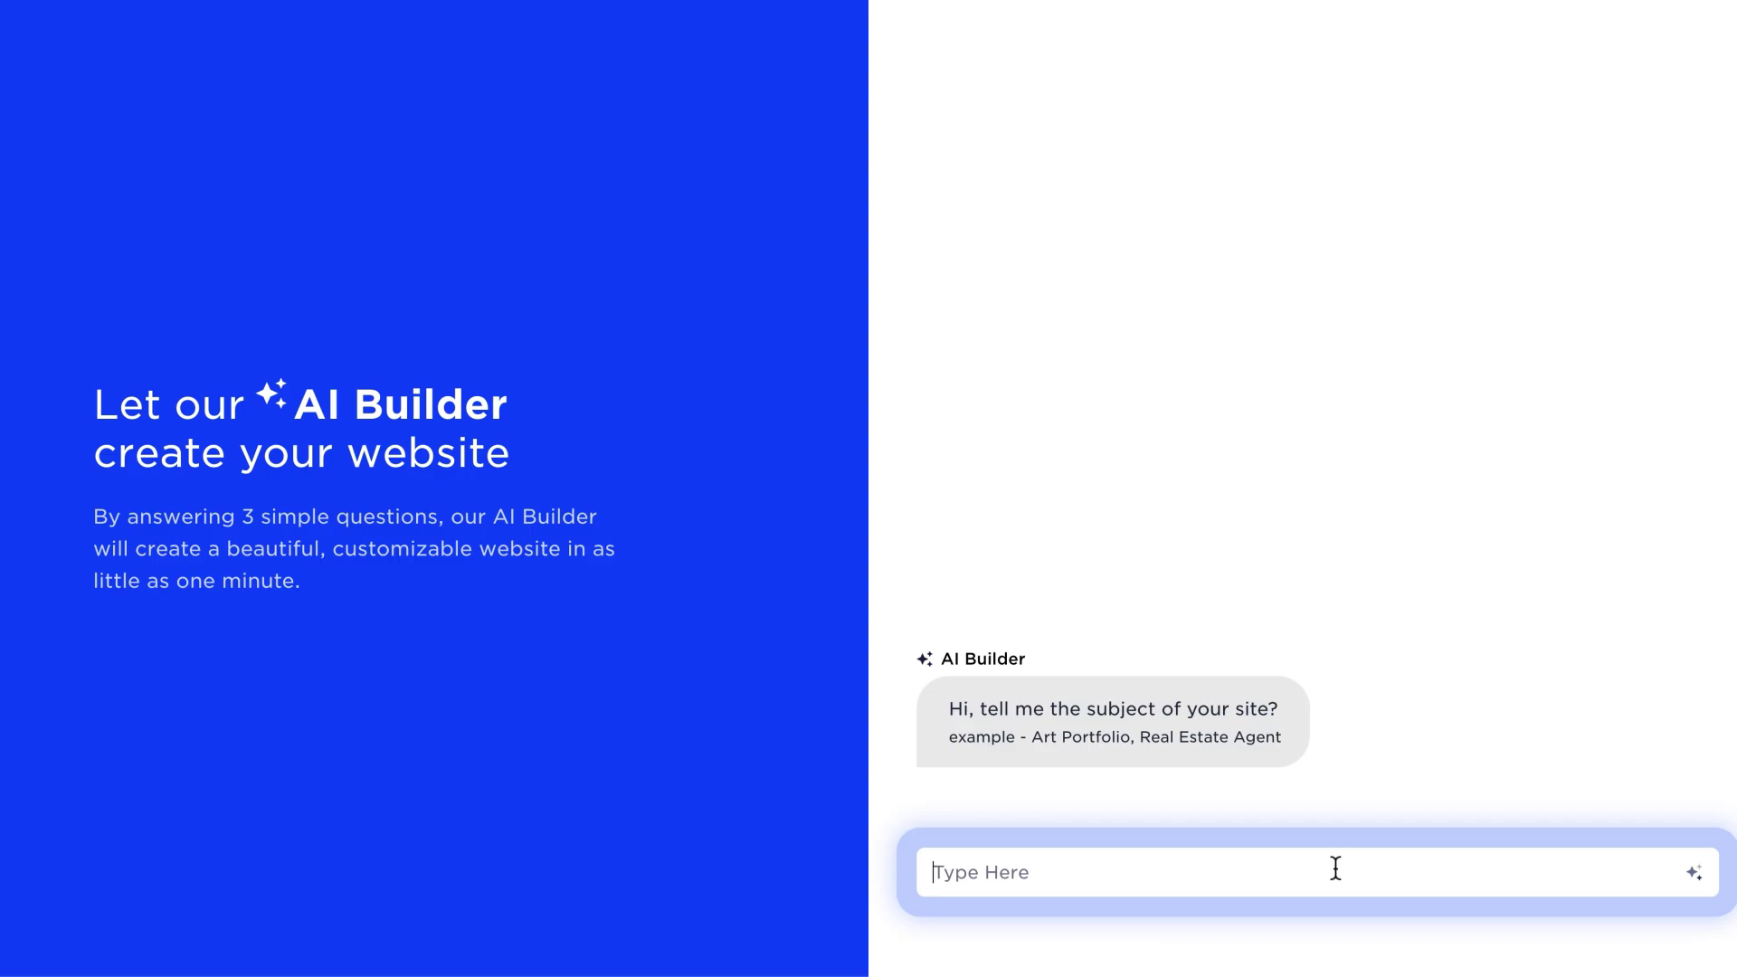
pyautogui.write('Gardening websit')
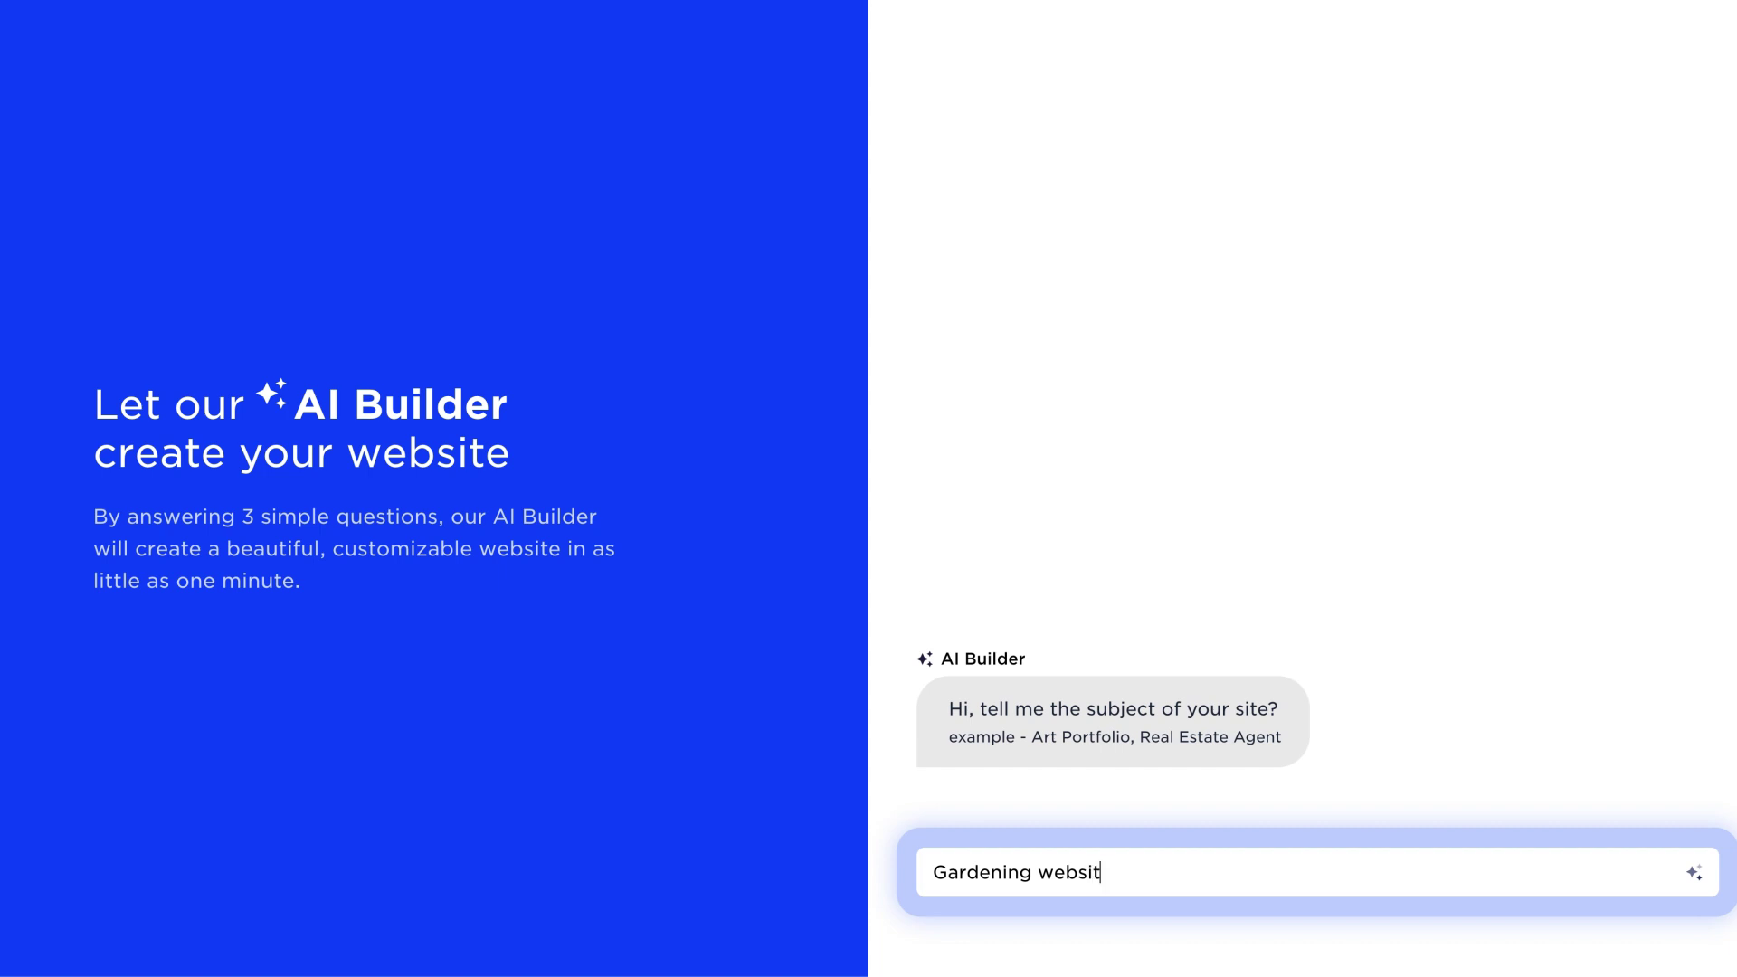
pyautogui.write('e')
pyautogui.press('Return')
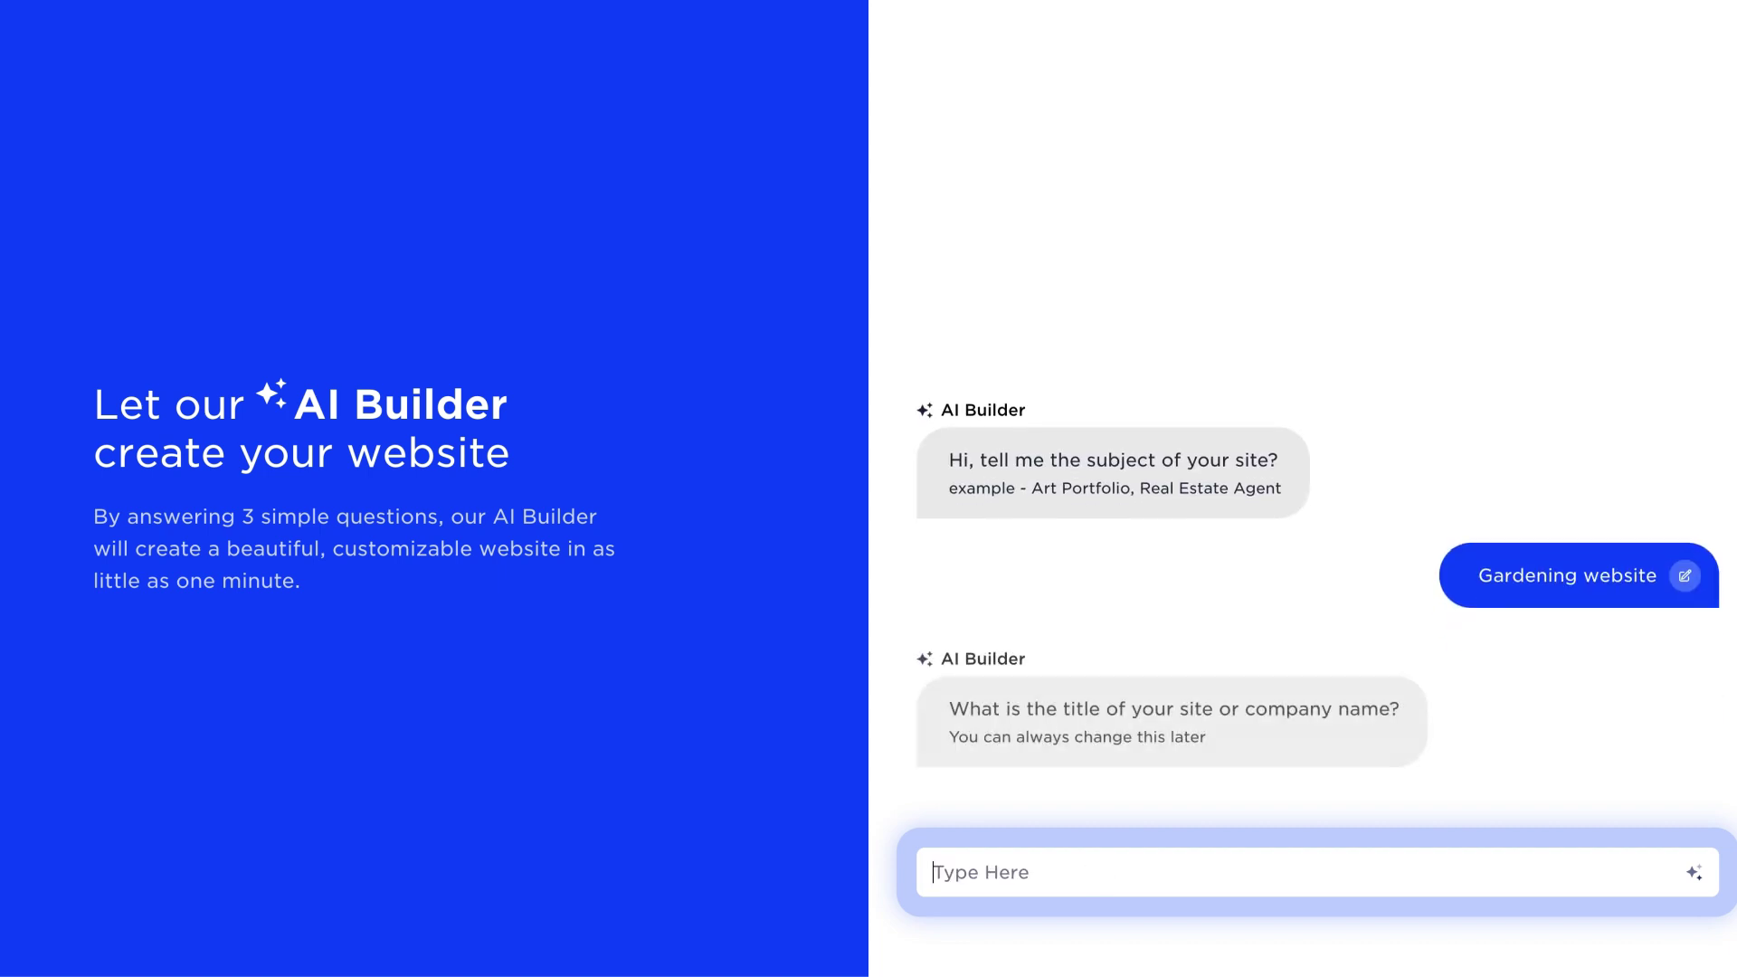
pyautogui.write('Gre')
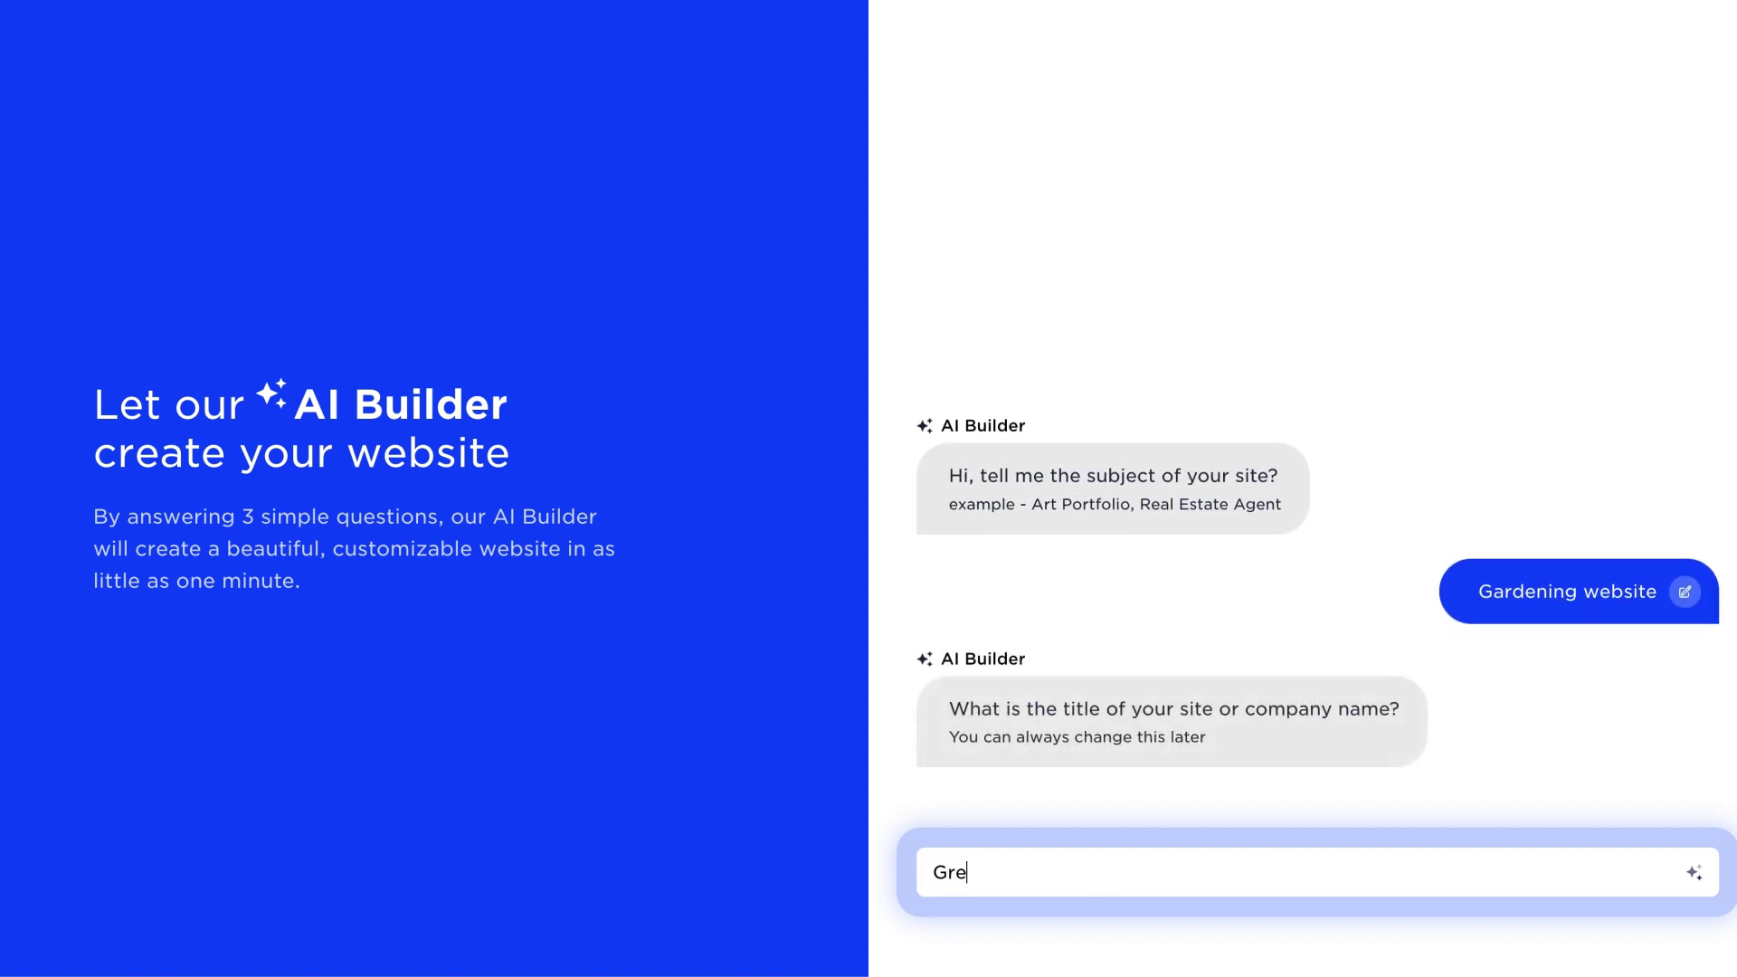
pyautogui.write('en Thumb')
pyautogui.press('Return')
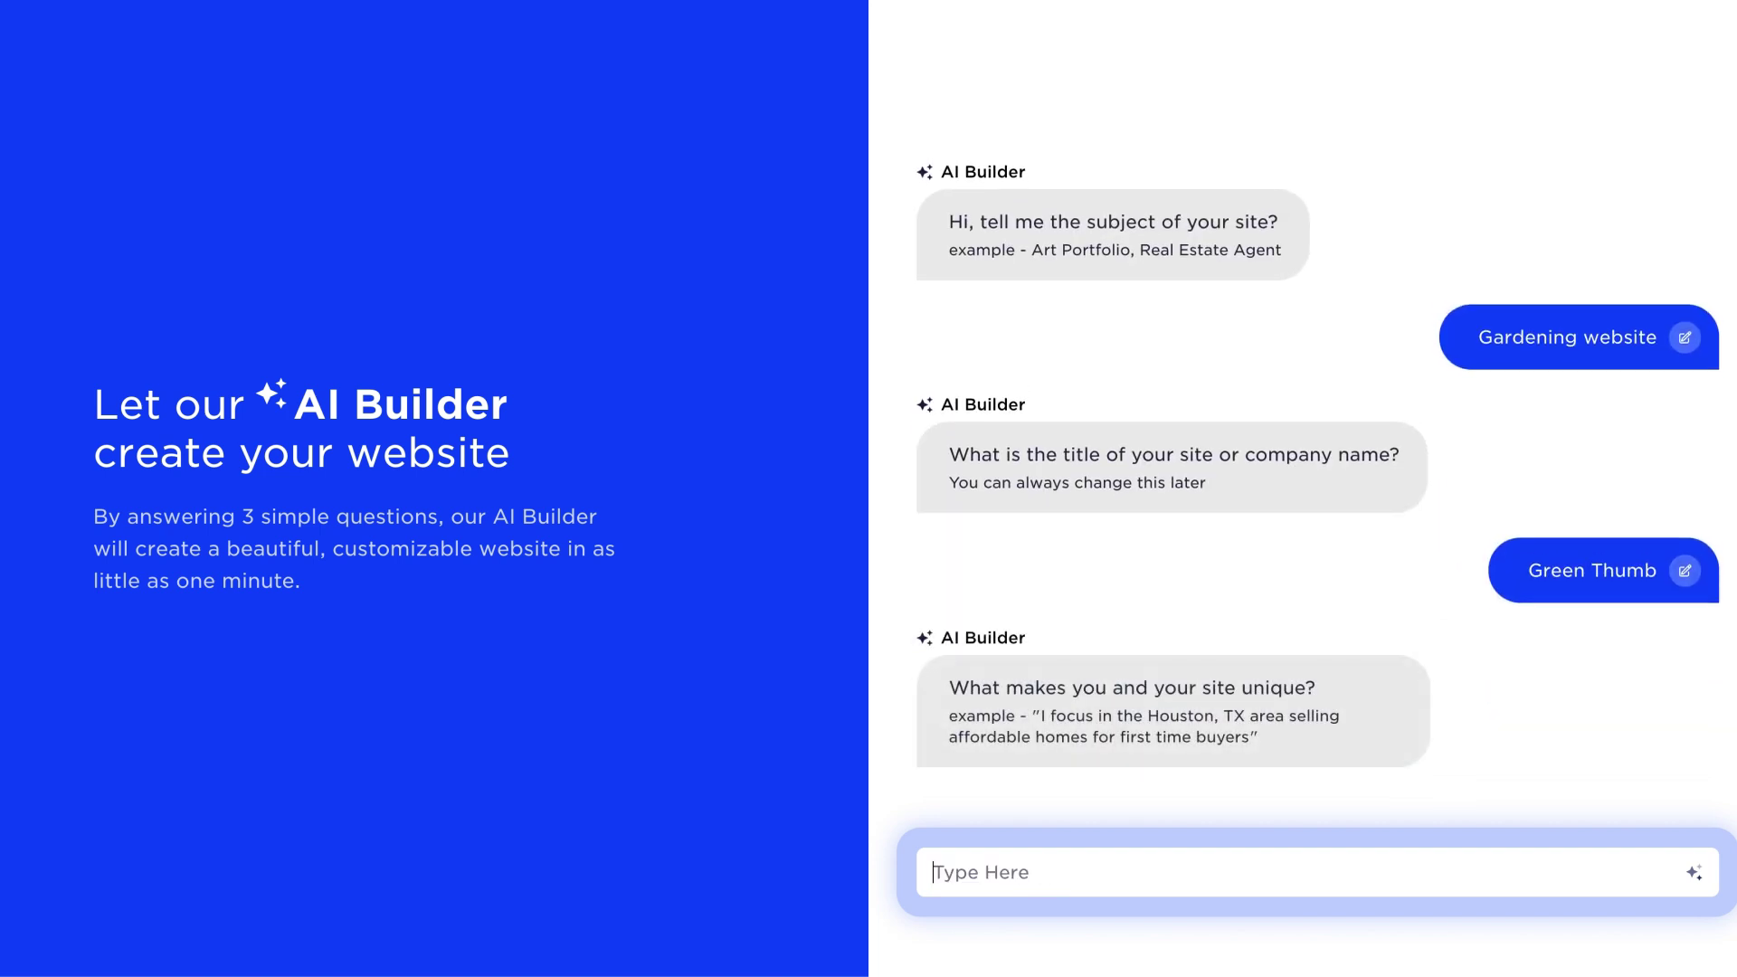
# - Answer the uniqueness question with "We focus on clean, organic gardening techniques in North Carolina. Our goal is to make gardening fun again." and generate the site
pyautogui.write('We focus on clean, organic gardening')
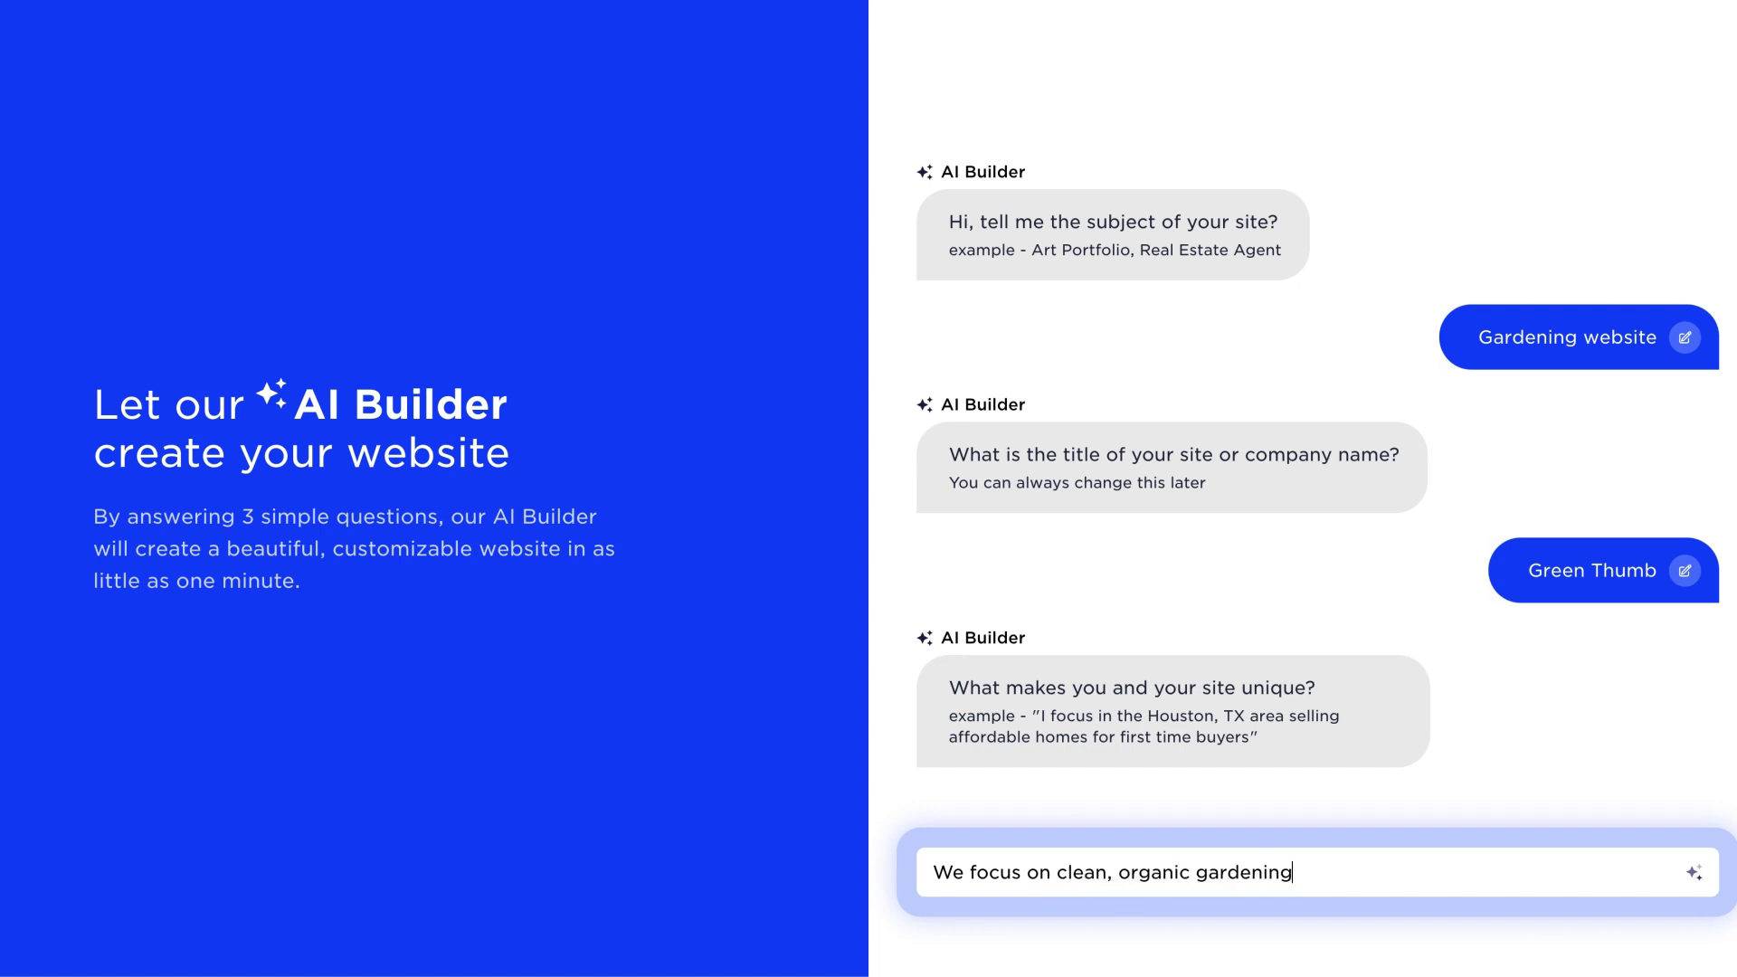
pyautogui.write(' techniques in North Carolina')
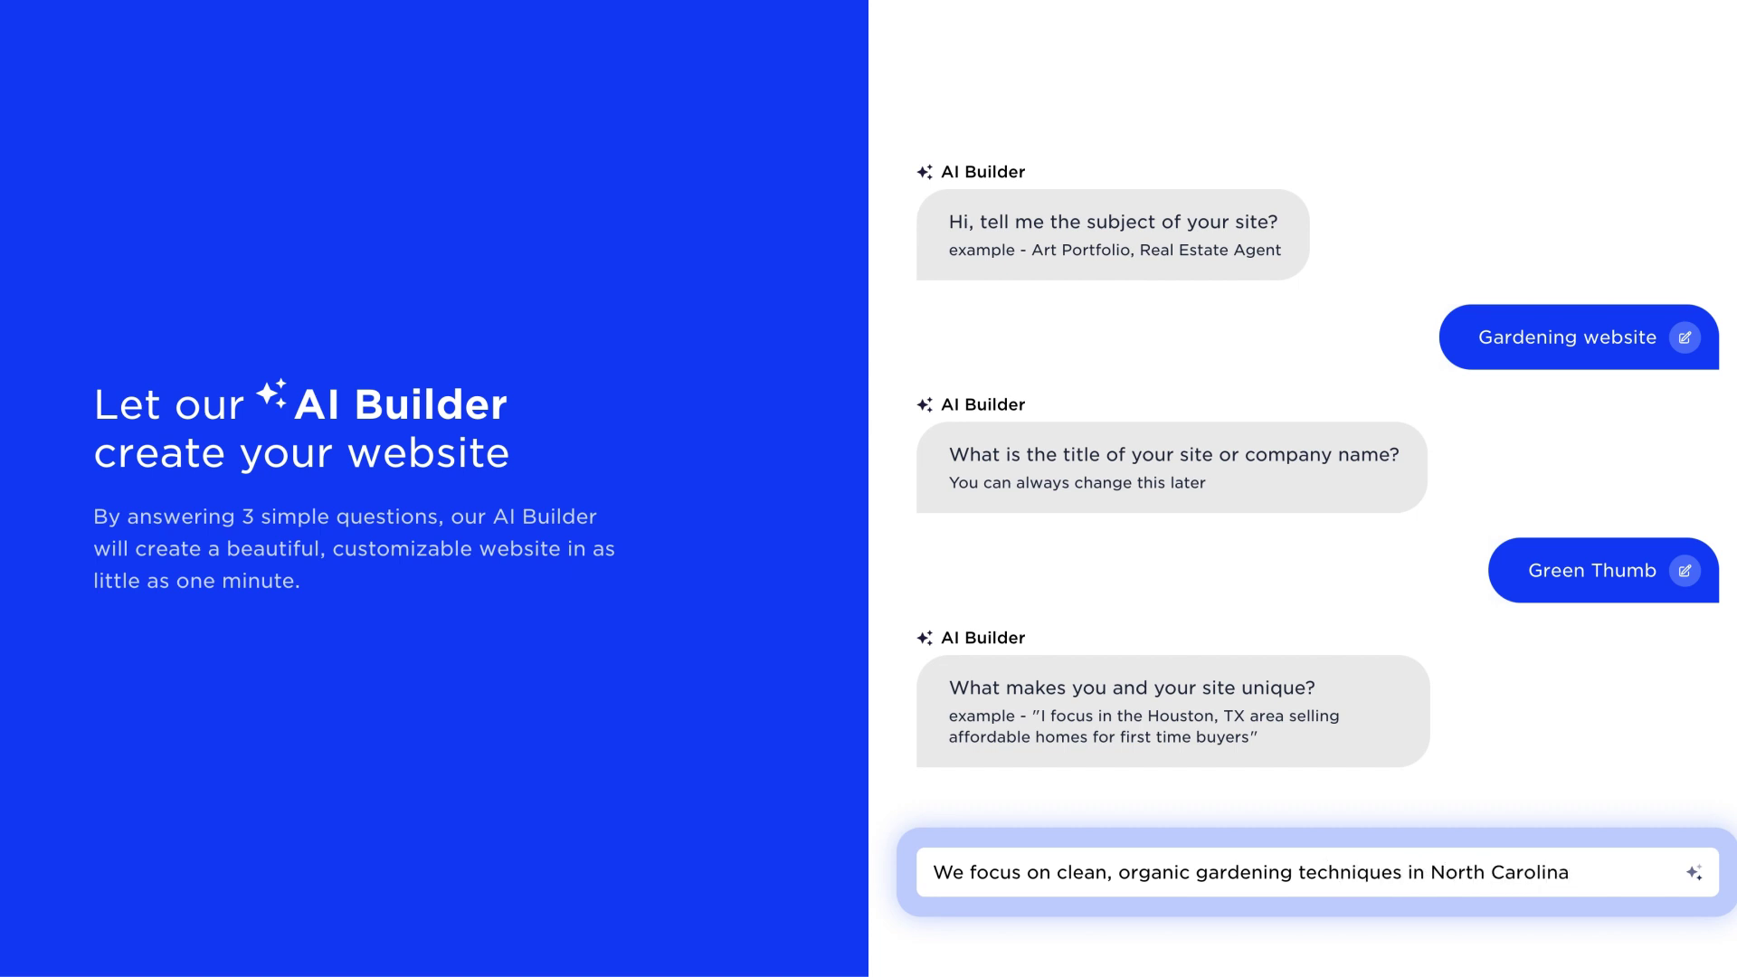
pyautogui.write('. Our goal is to make')
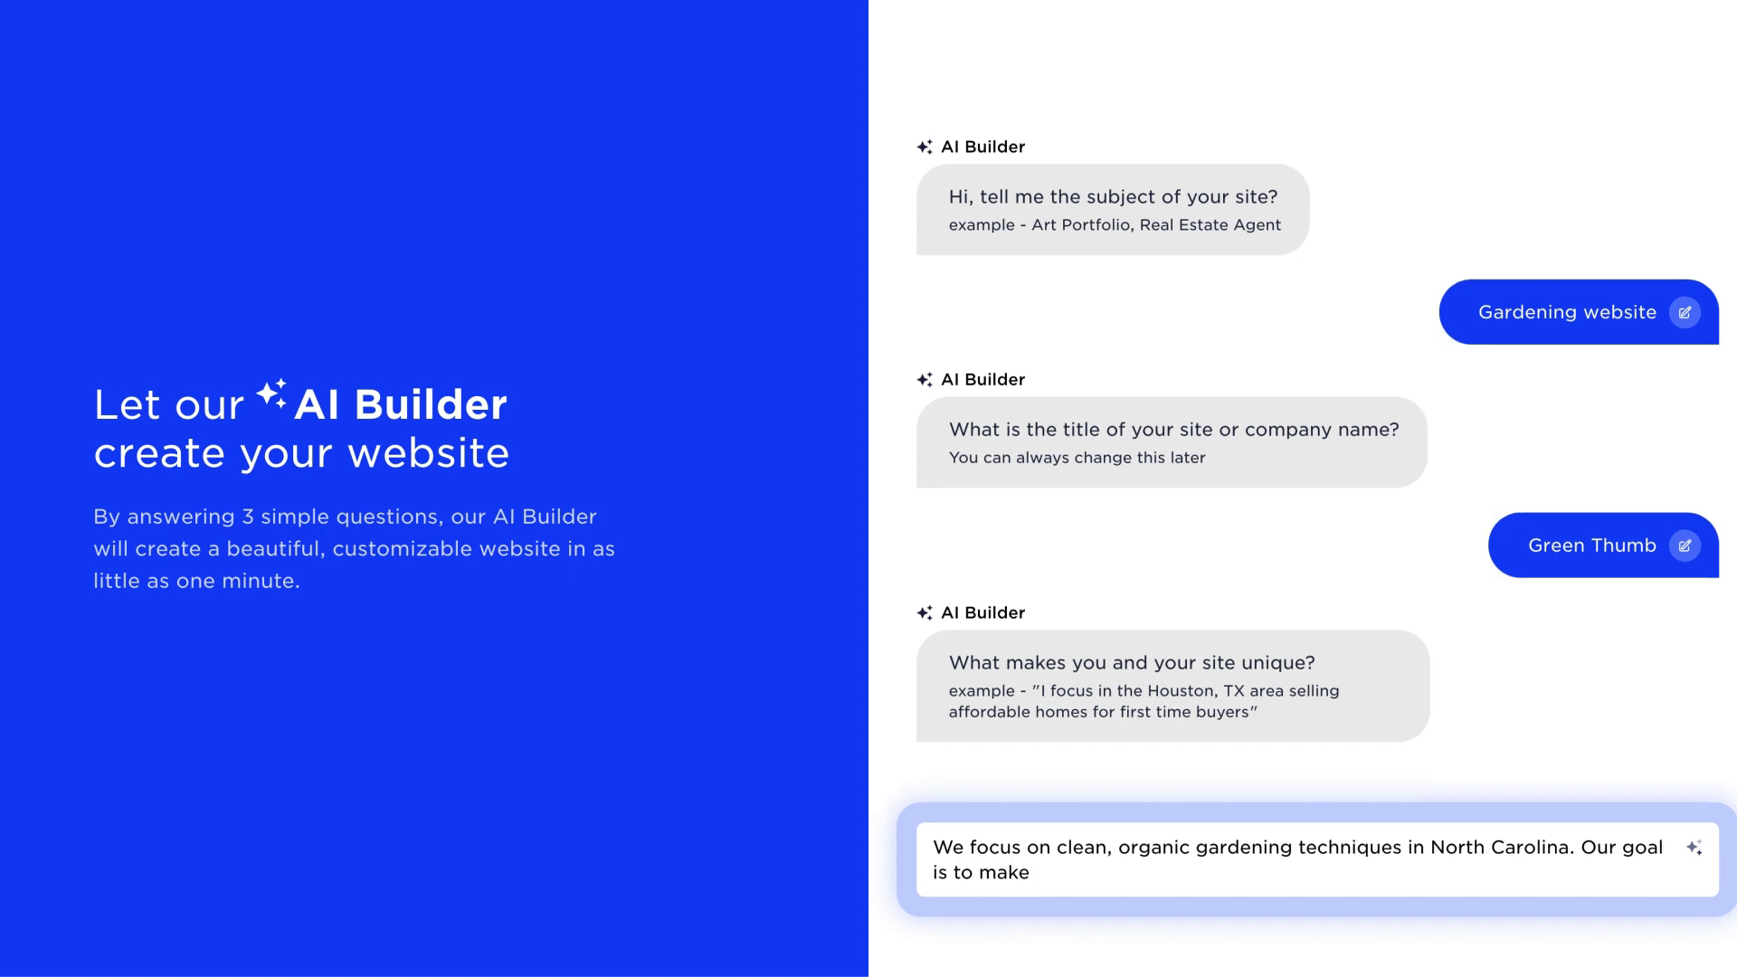
pyautogui.write(' gardening fun again.')
pyautogui.press('Return')
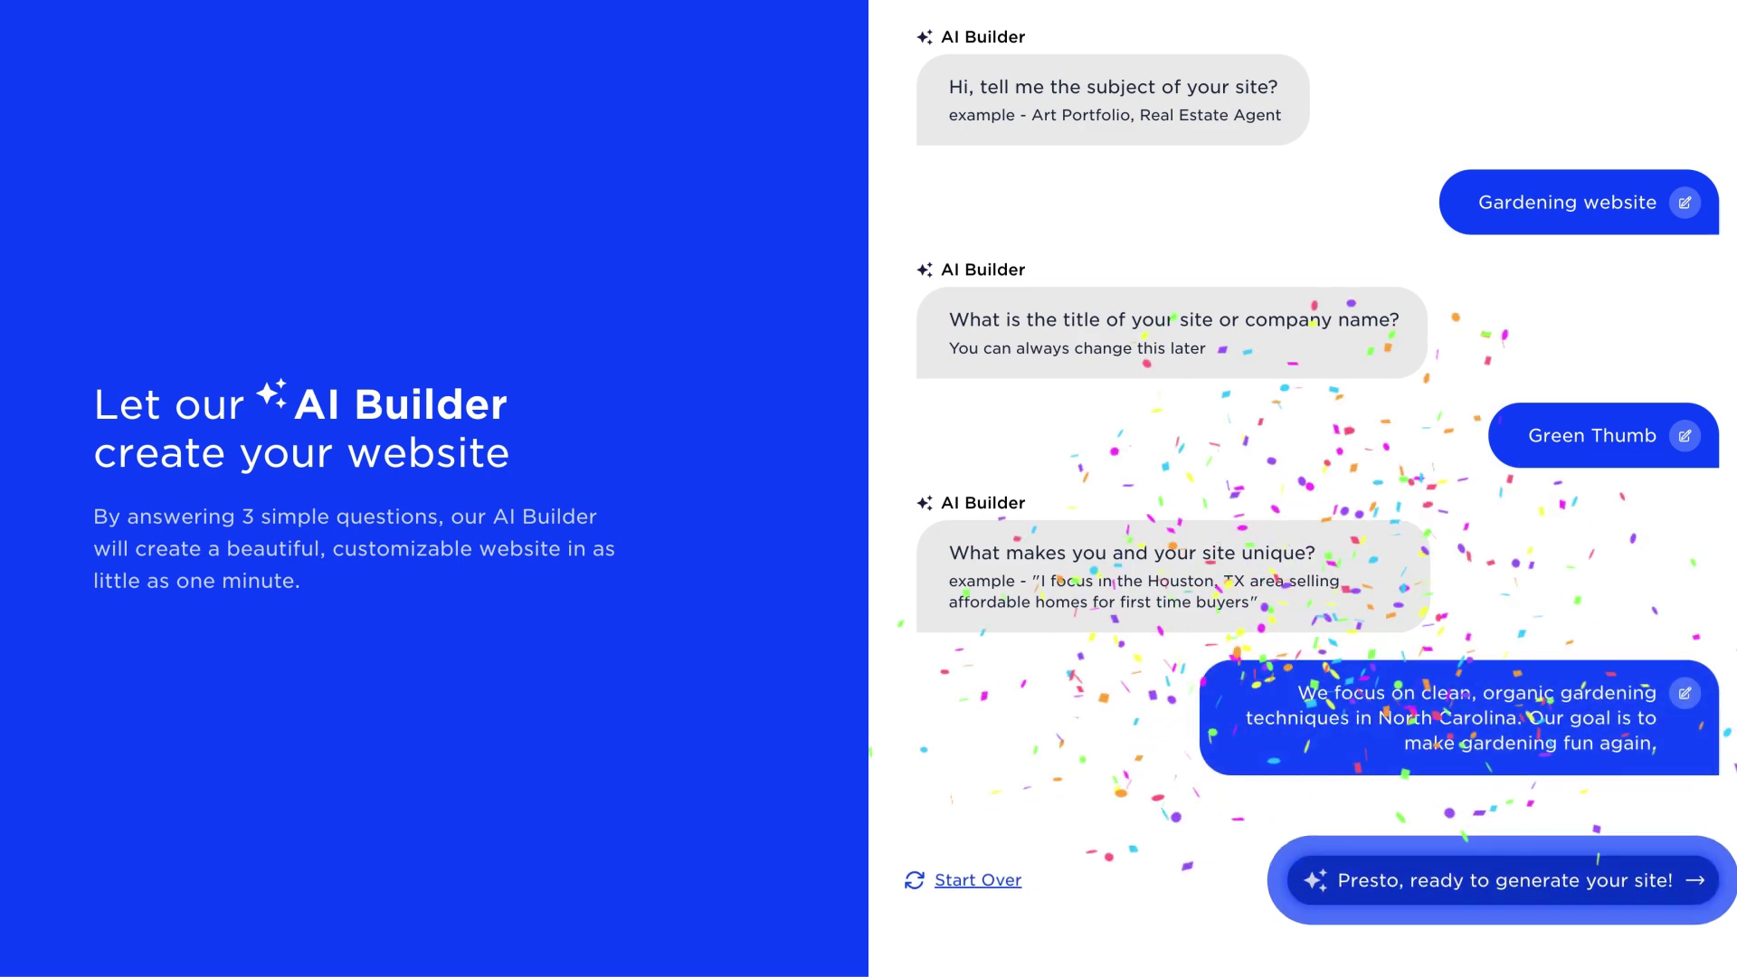
pyautogui.click(1386, 890)
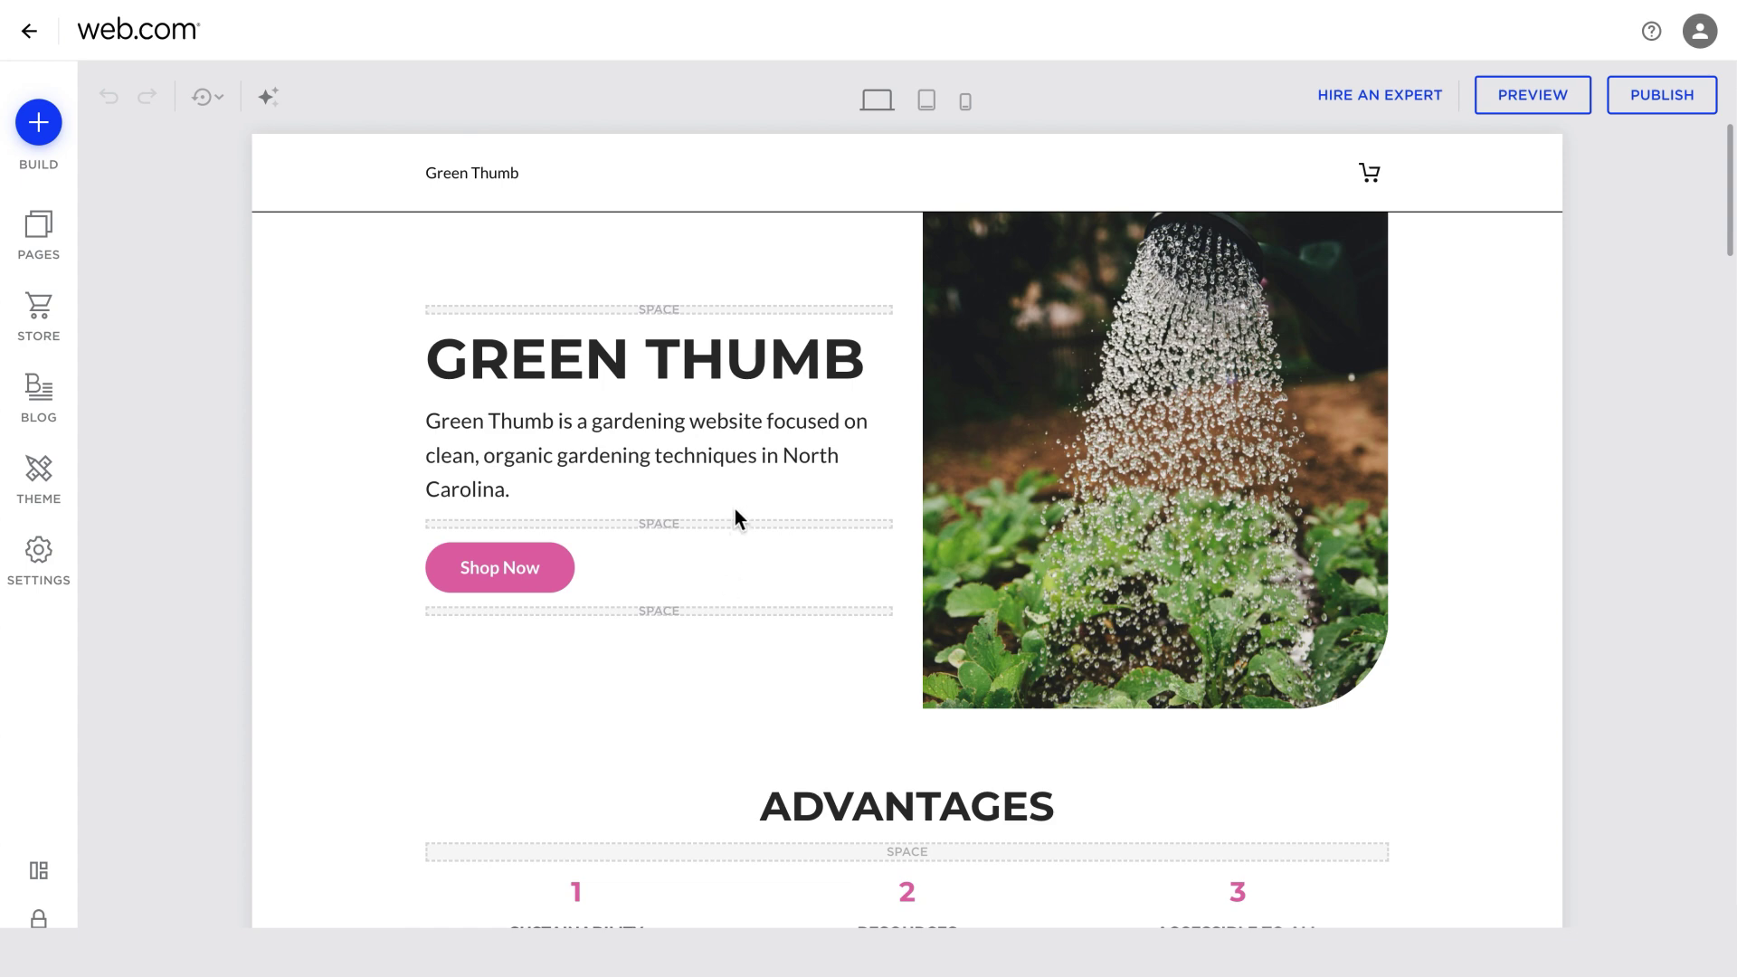
# - Open the AI Writer for the introduction paragraph and enter the post topic "propose another option for introduction copy"
pyautogui.click(753, 456)
pyautogui.click(771, 457)
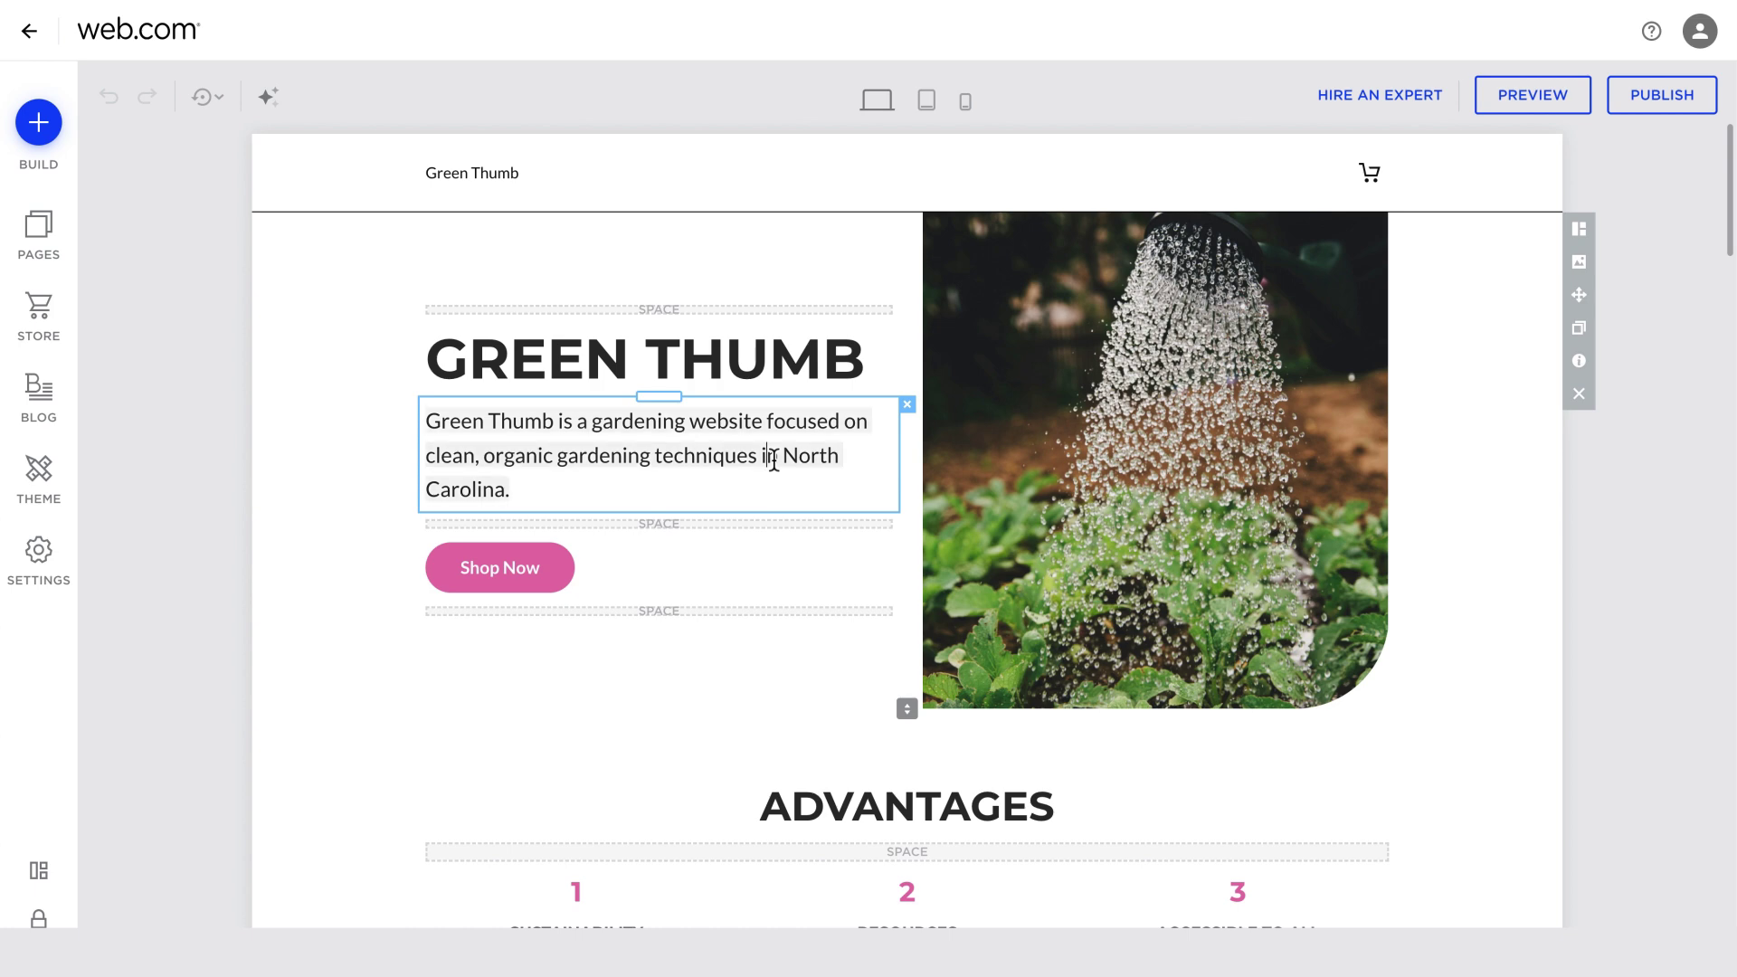
pyautogui.doubleClick(771, 457)
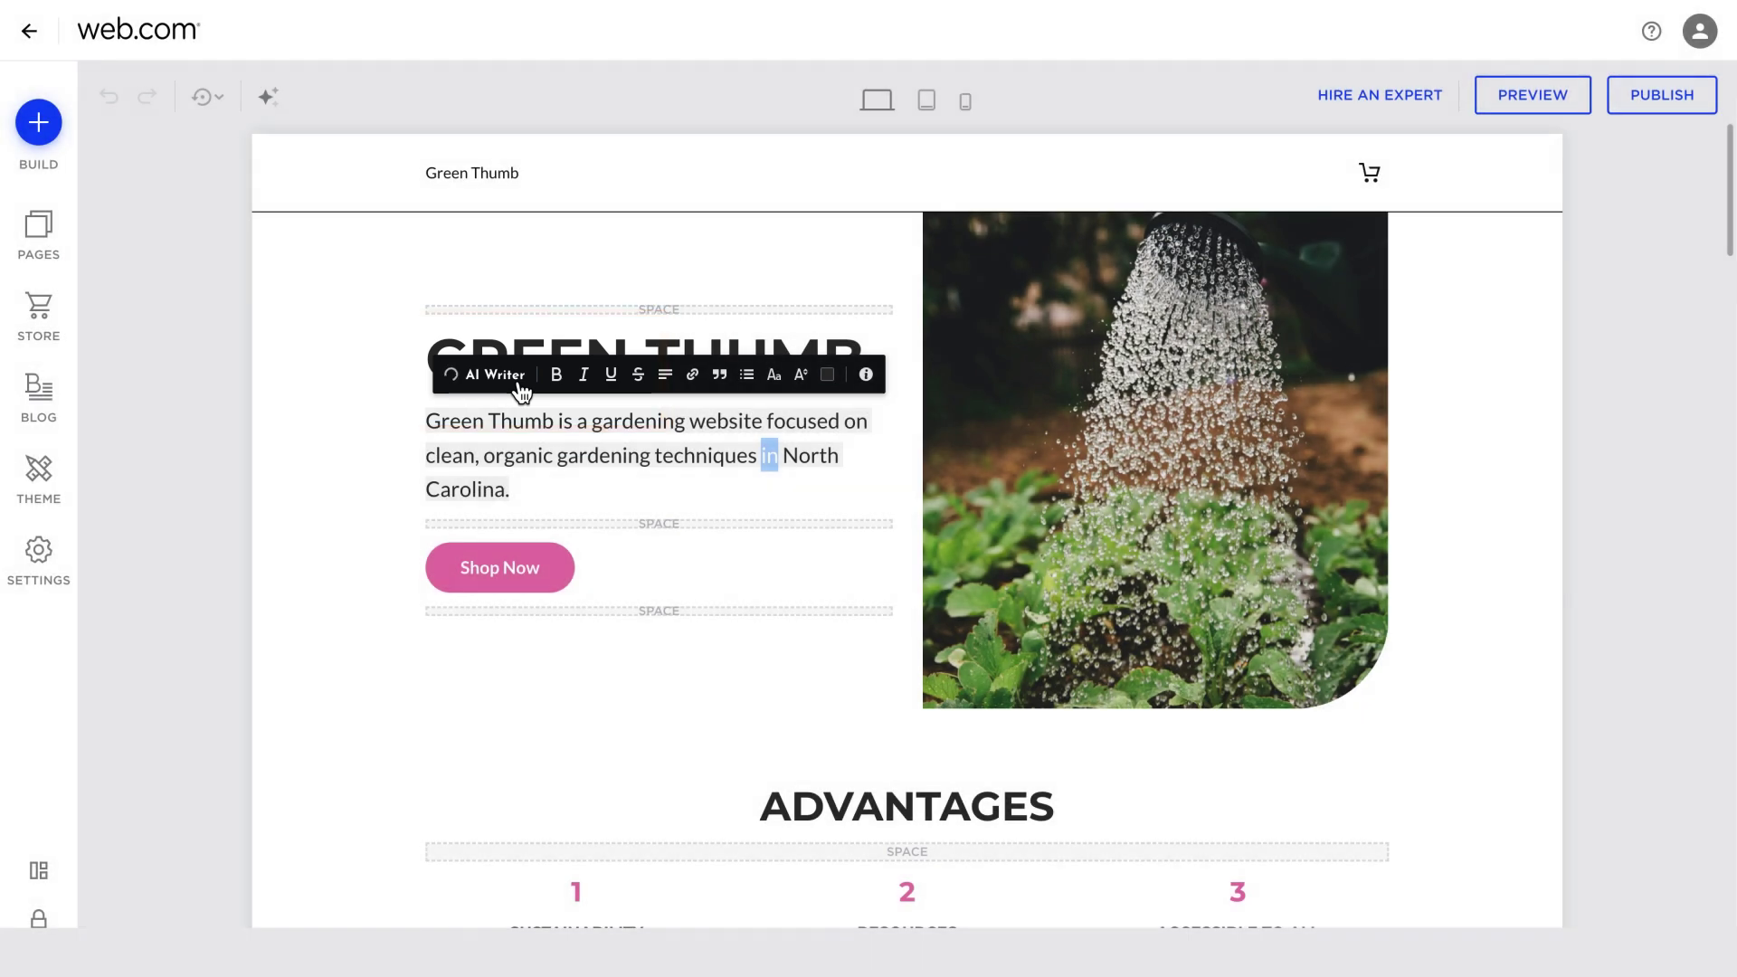
pyautogui.click(519, 383)
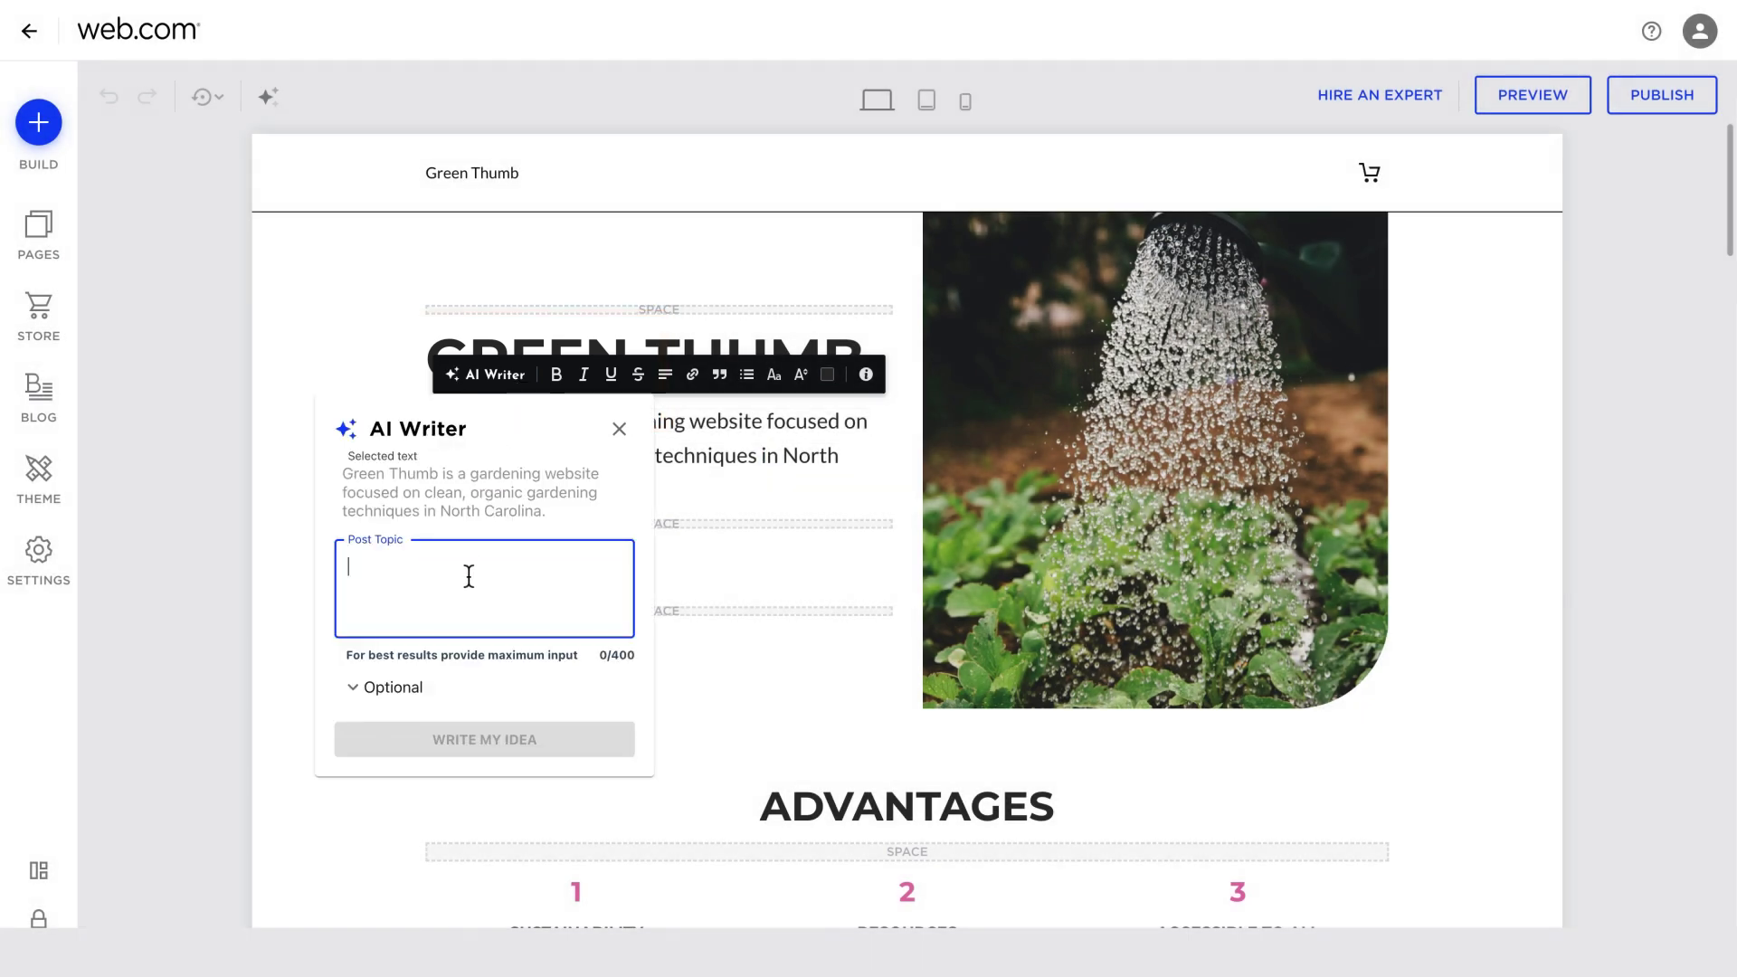
pyautogui.write('propose')
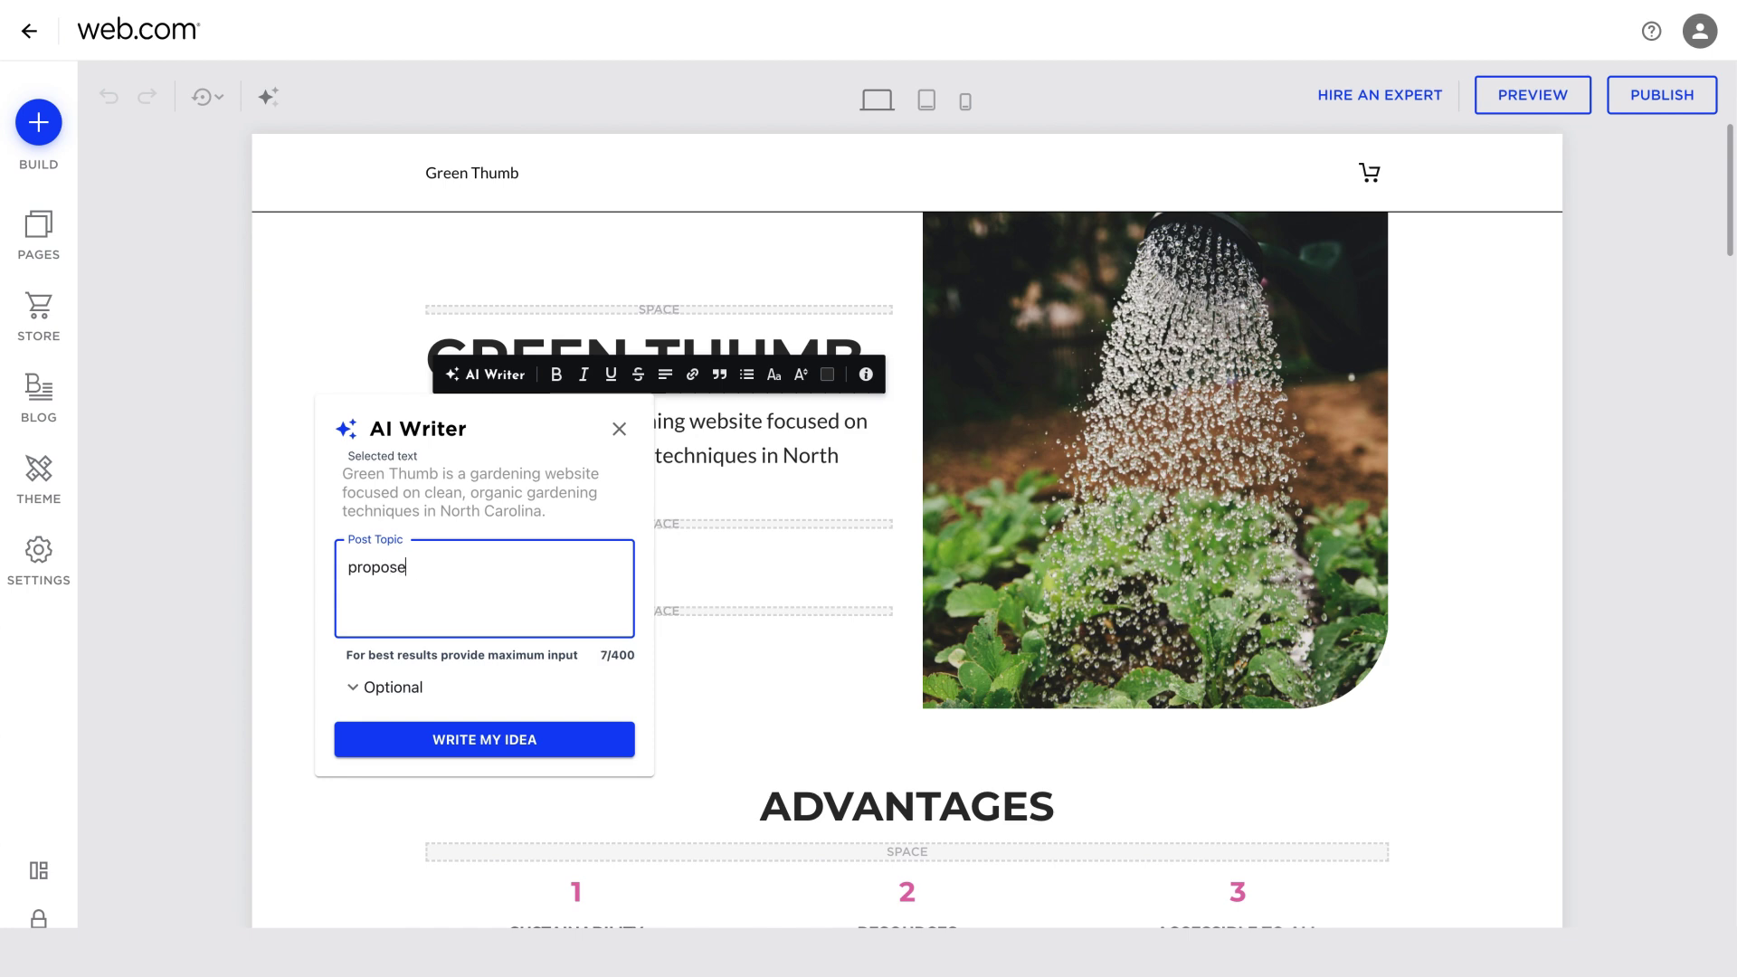
pyautogui.write(' another option for introduc')
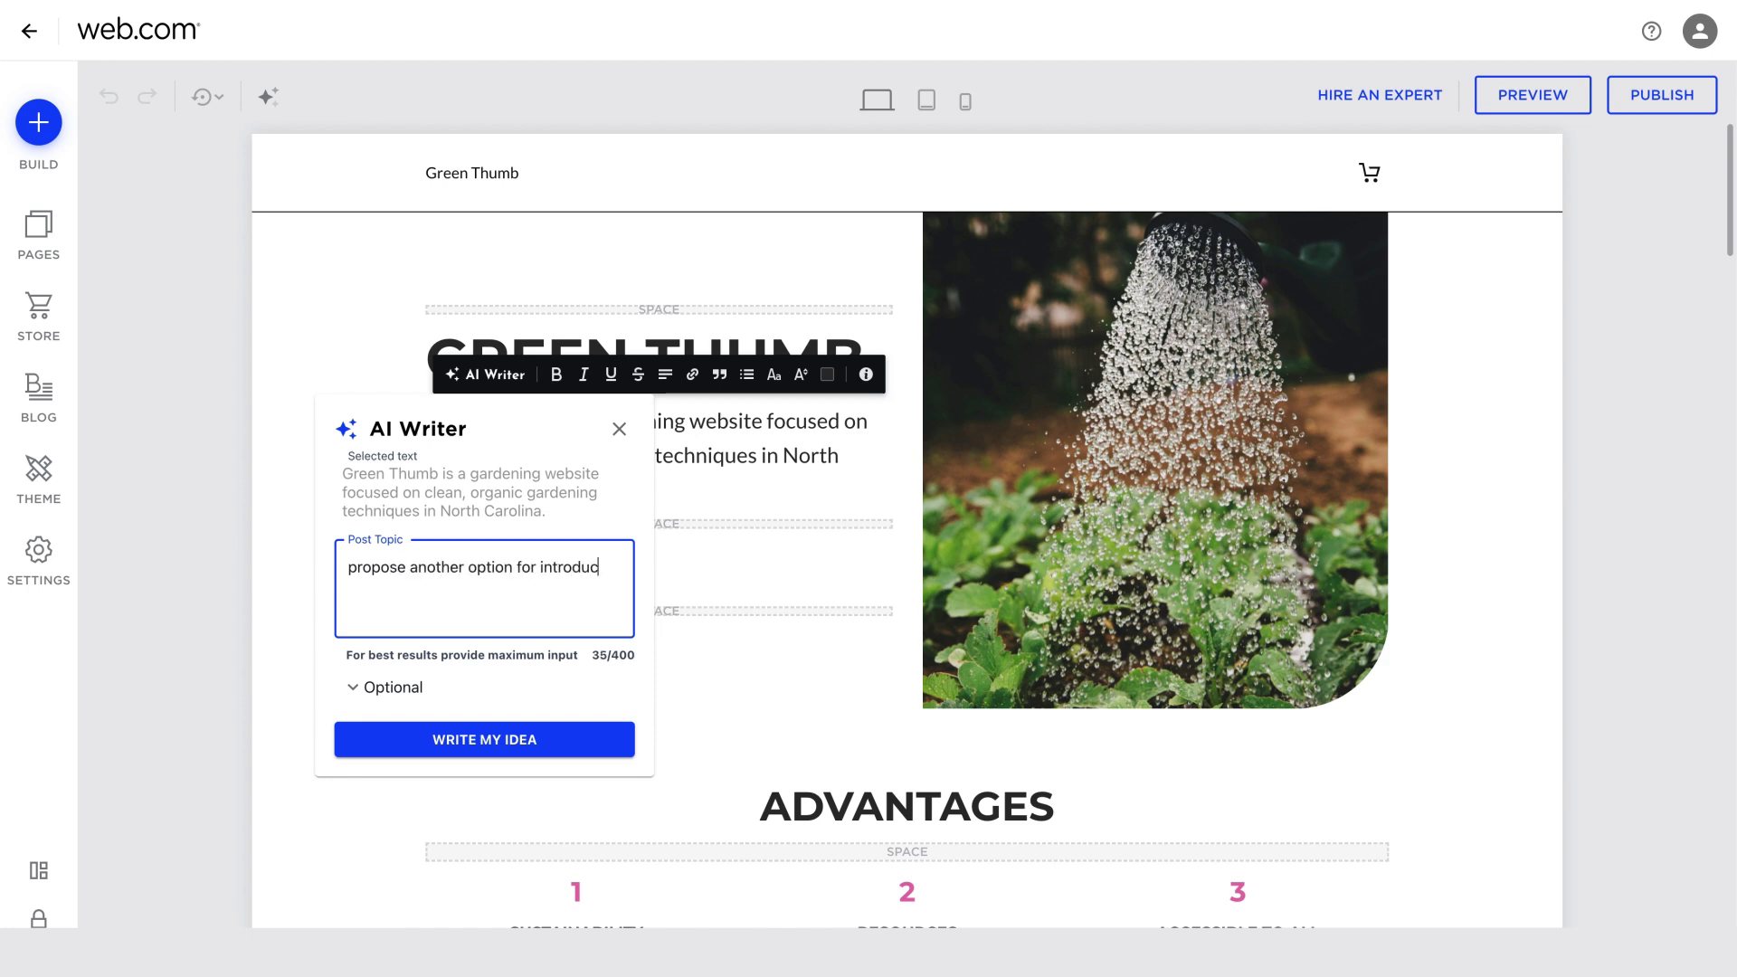
pyautogui.write('tion copy')
# - Add the Friendly tone to the AI Writer's optional settings and generate the new introduction copy
pyautogui.click(452, 688)
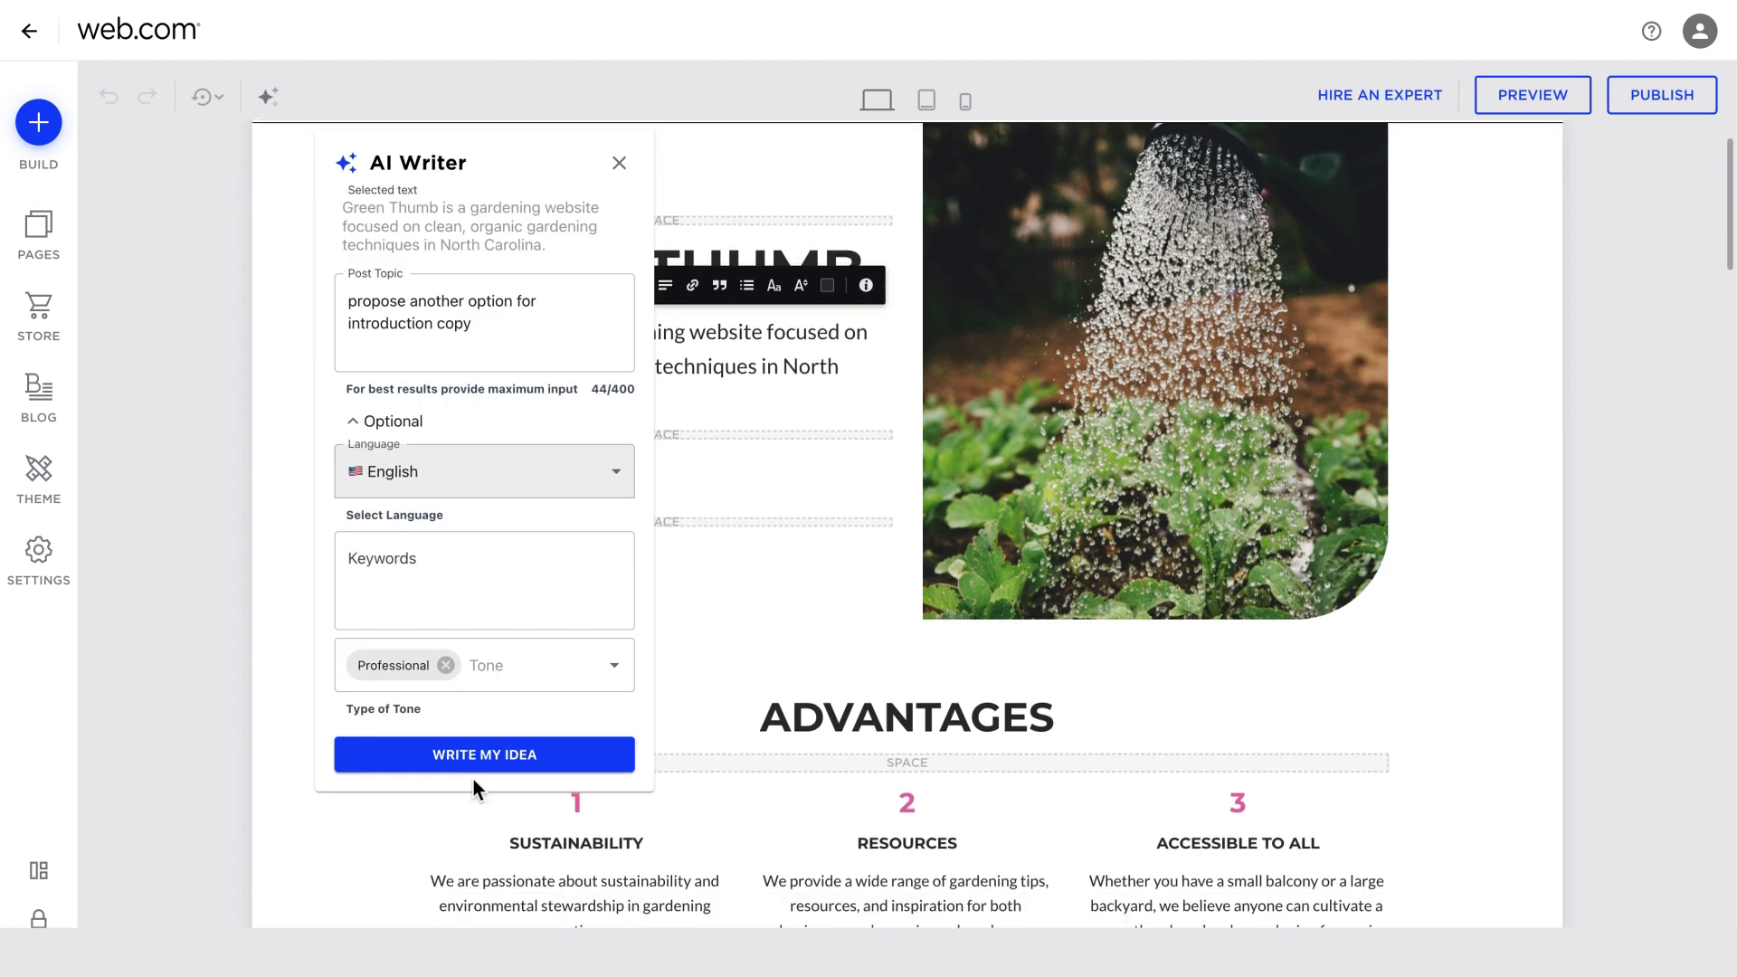
pyautogui.click(489, 667)
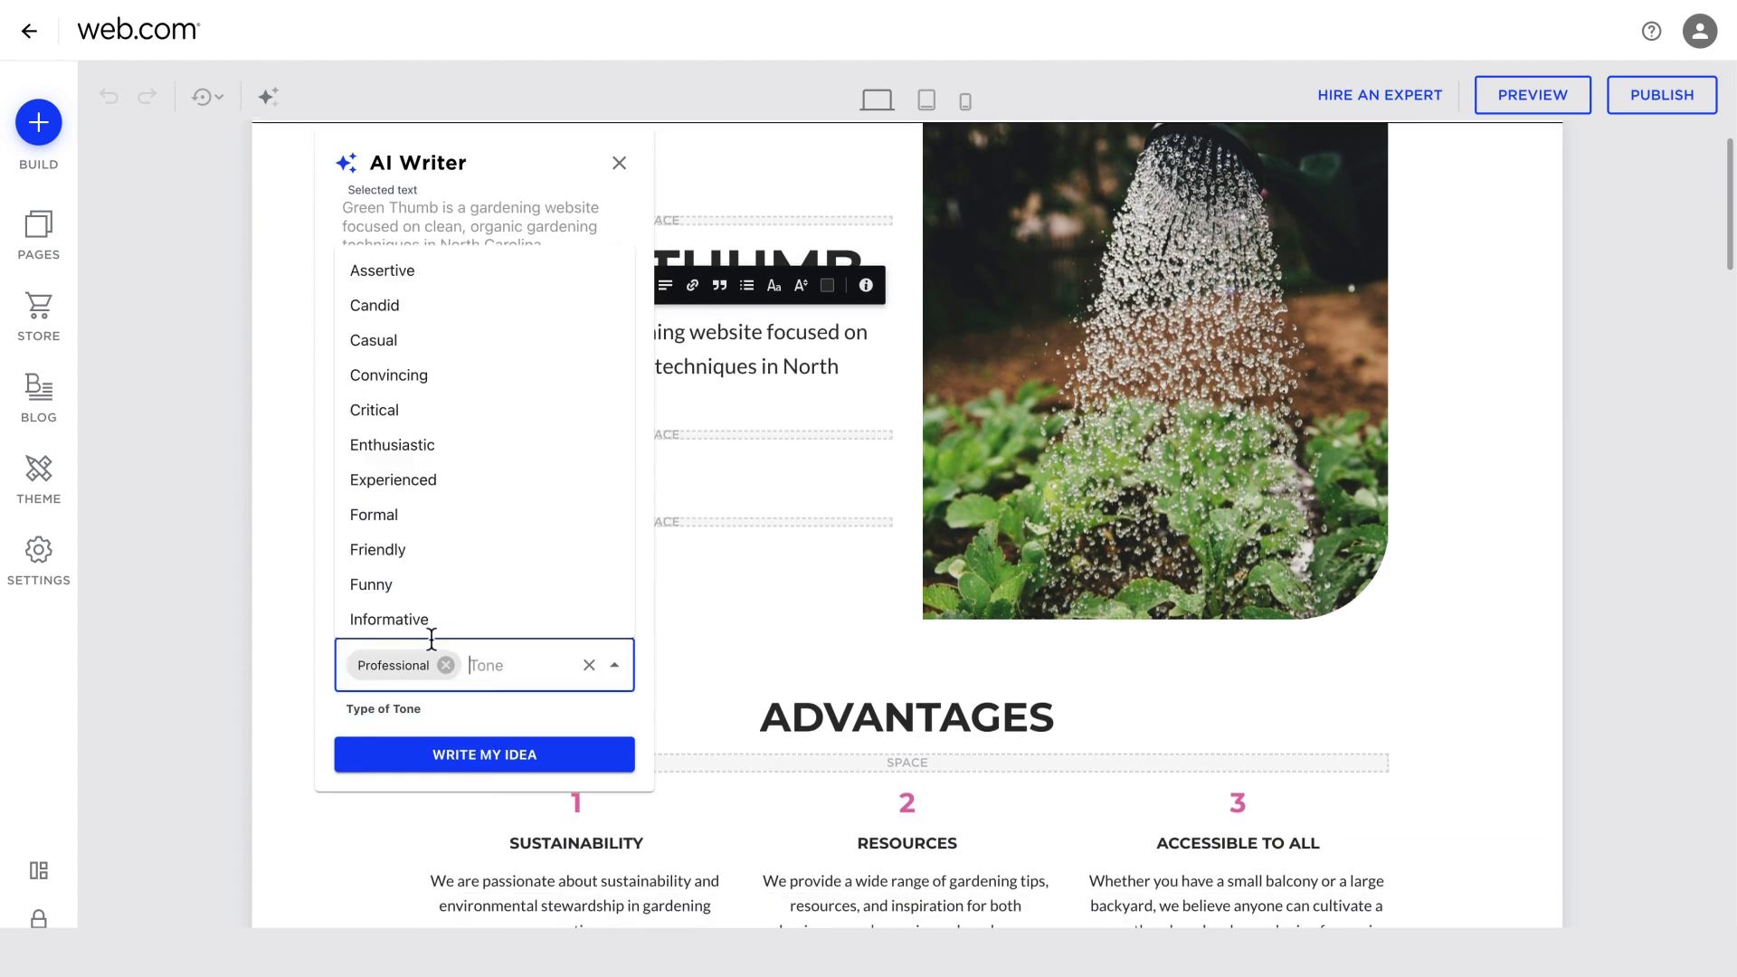
pyautogui.click(415, 557)
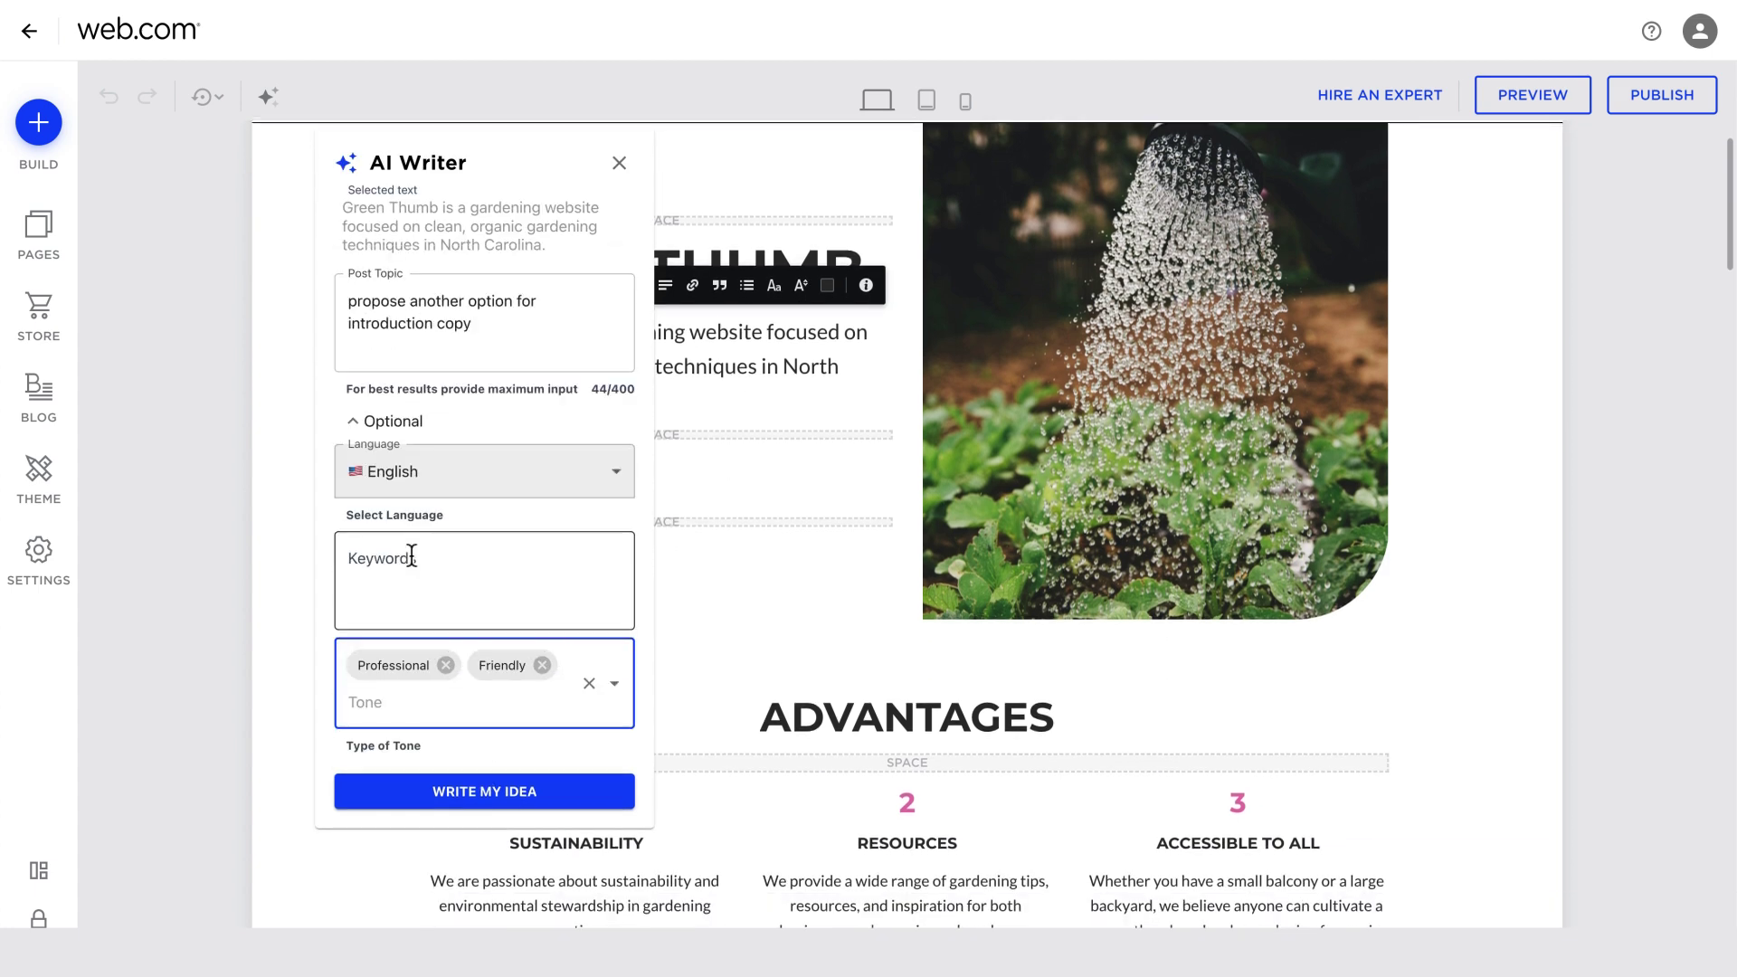
pyautogui.click(513, 797)
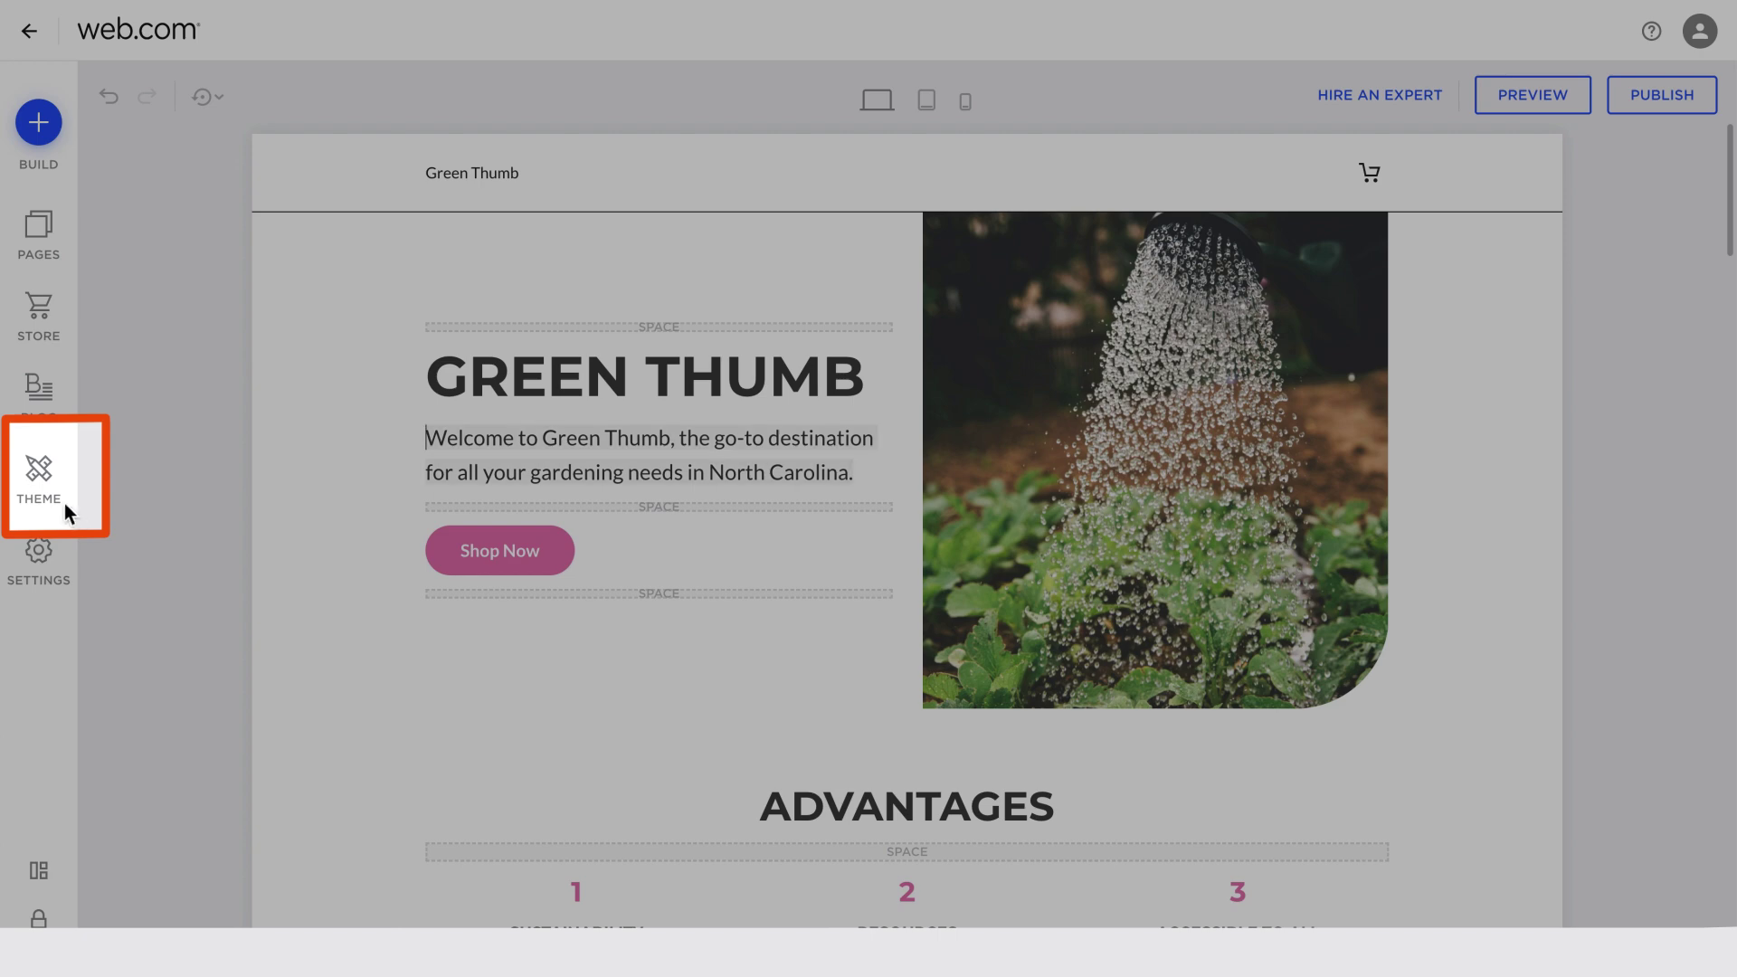
# - Set the site theme's primary color to teal green and look through the preset color themes
pyautogui.click(61, 505)
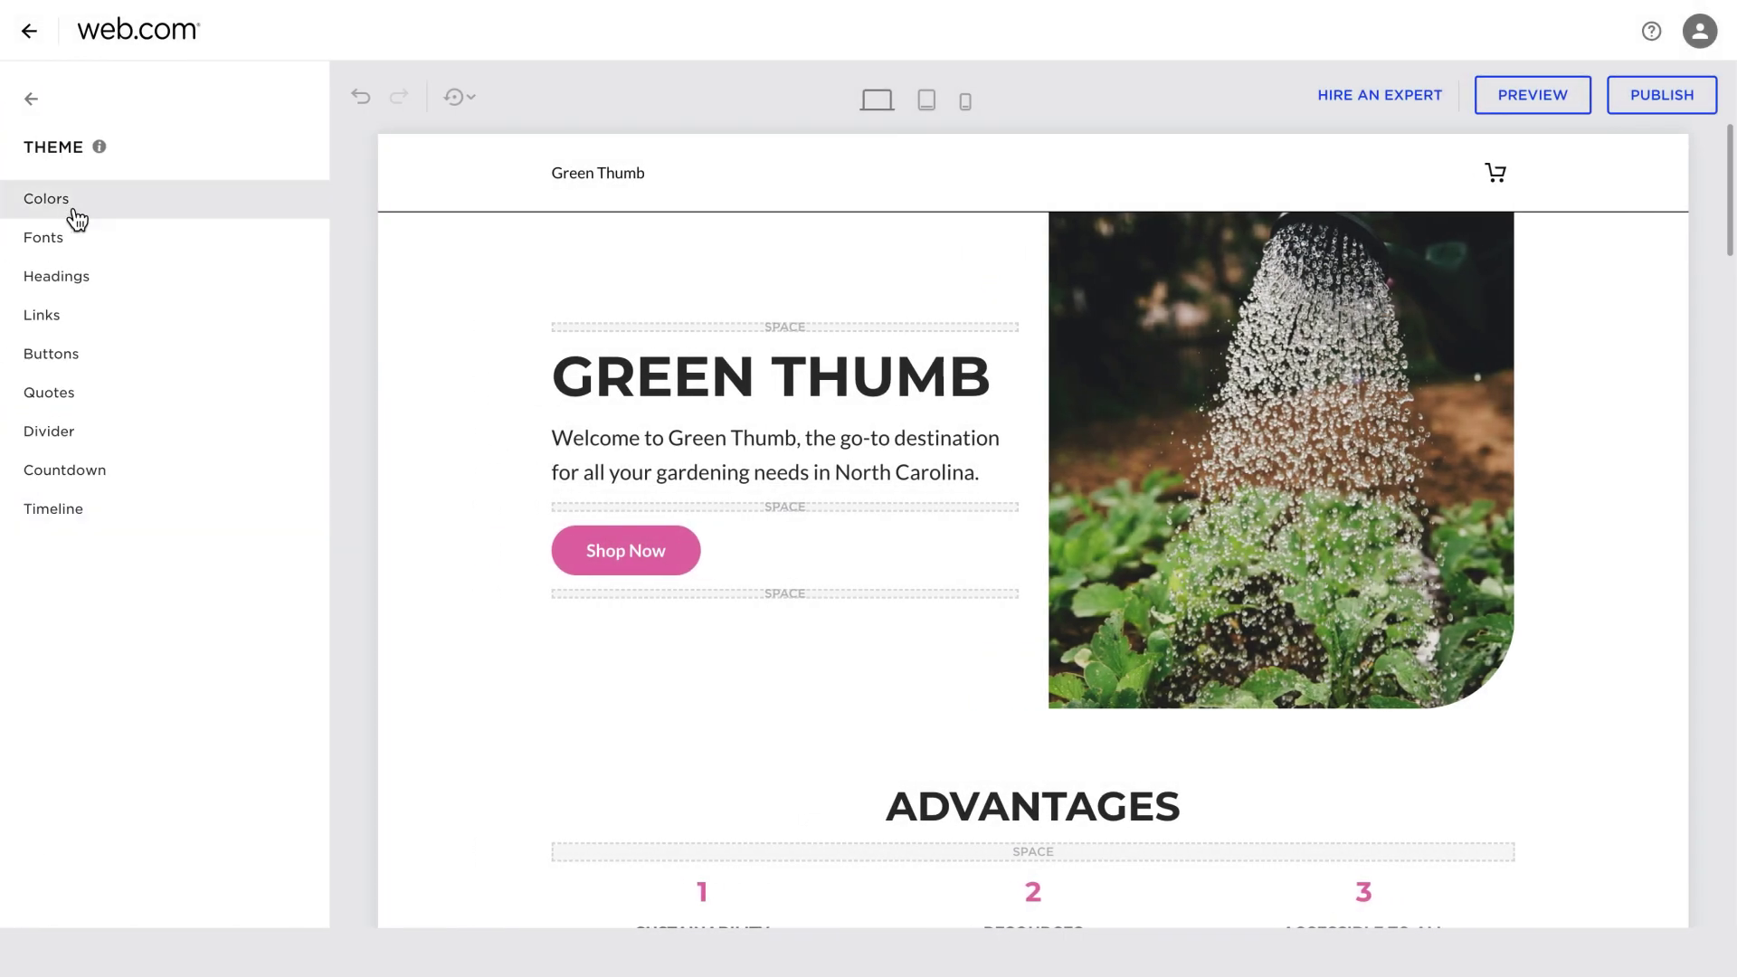
pyautogui.click(76, 218)
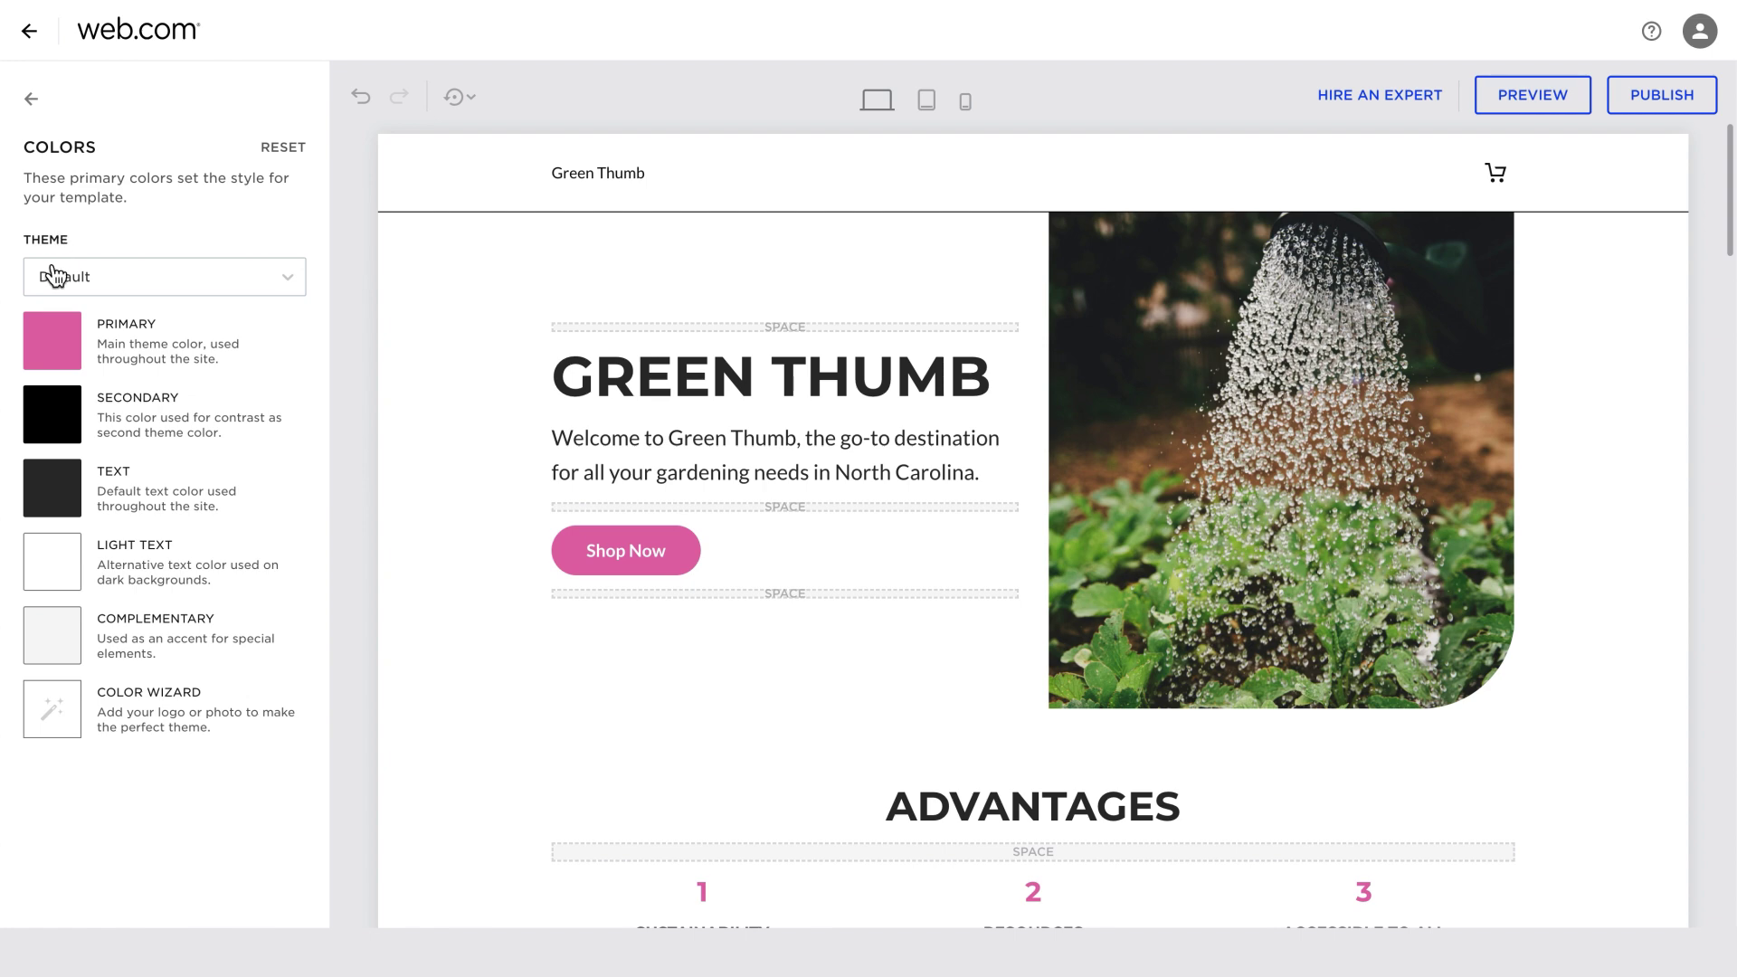
pyautogui.click(63, 360)
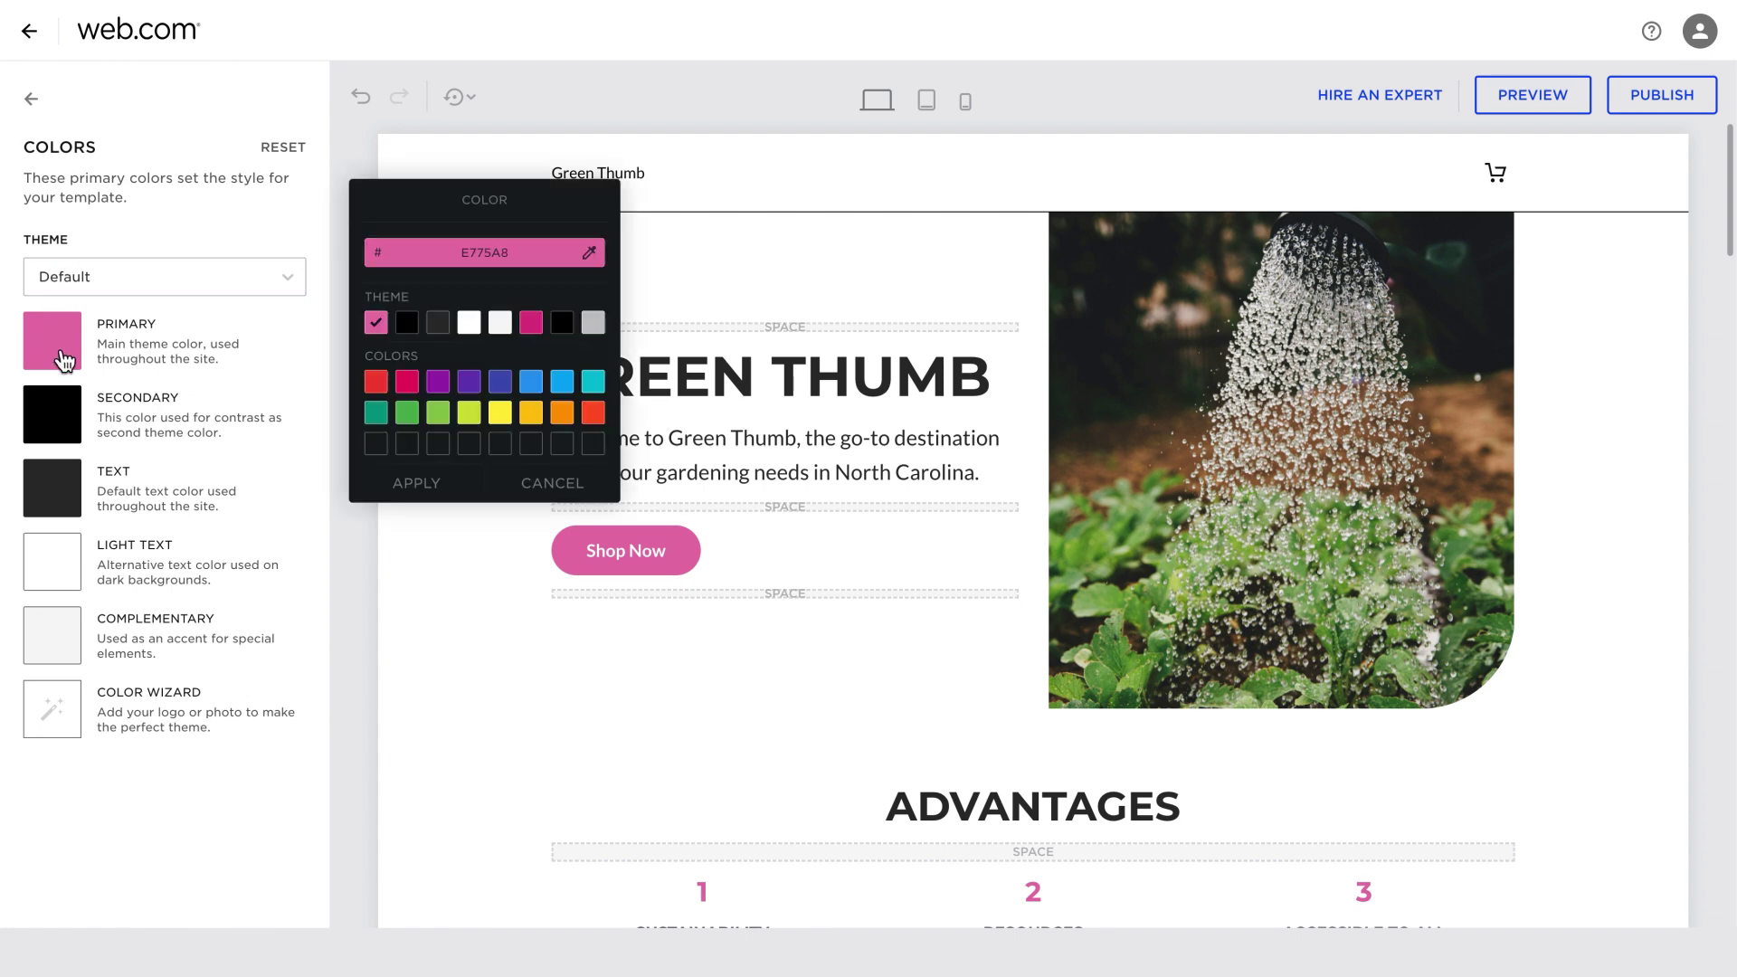
pyautogui.click(407, 413)
pyautogui.click(416, 483)
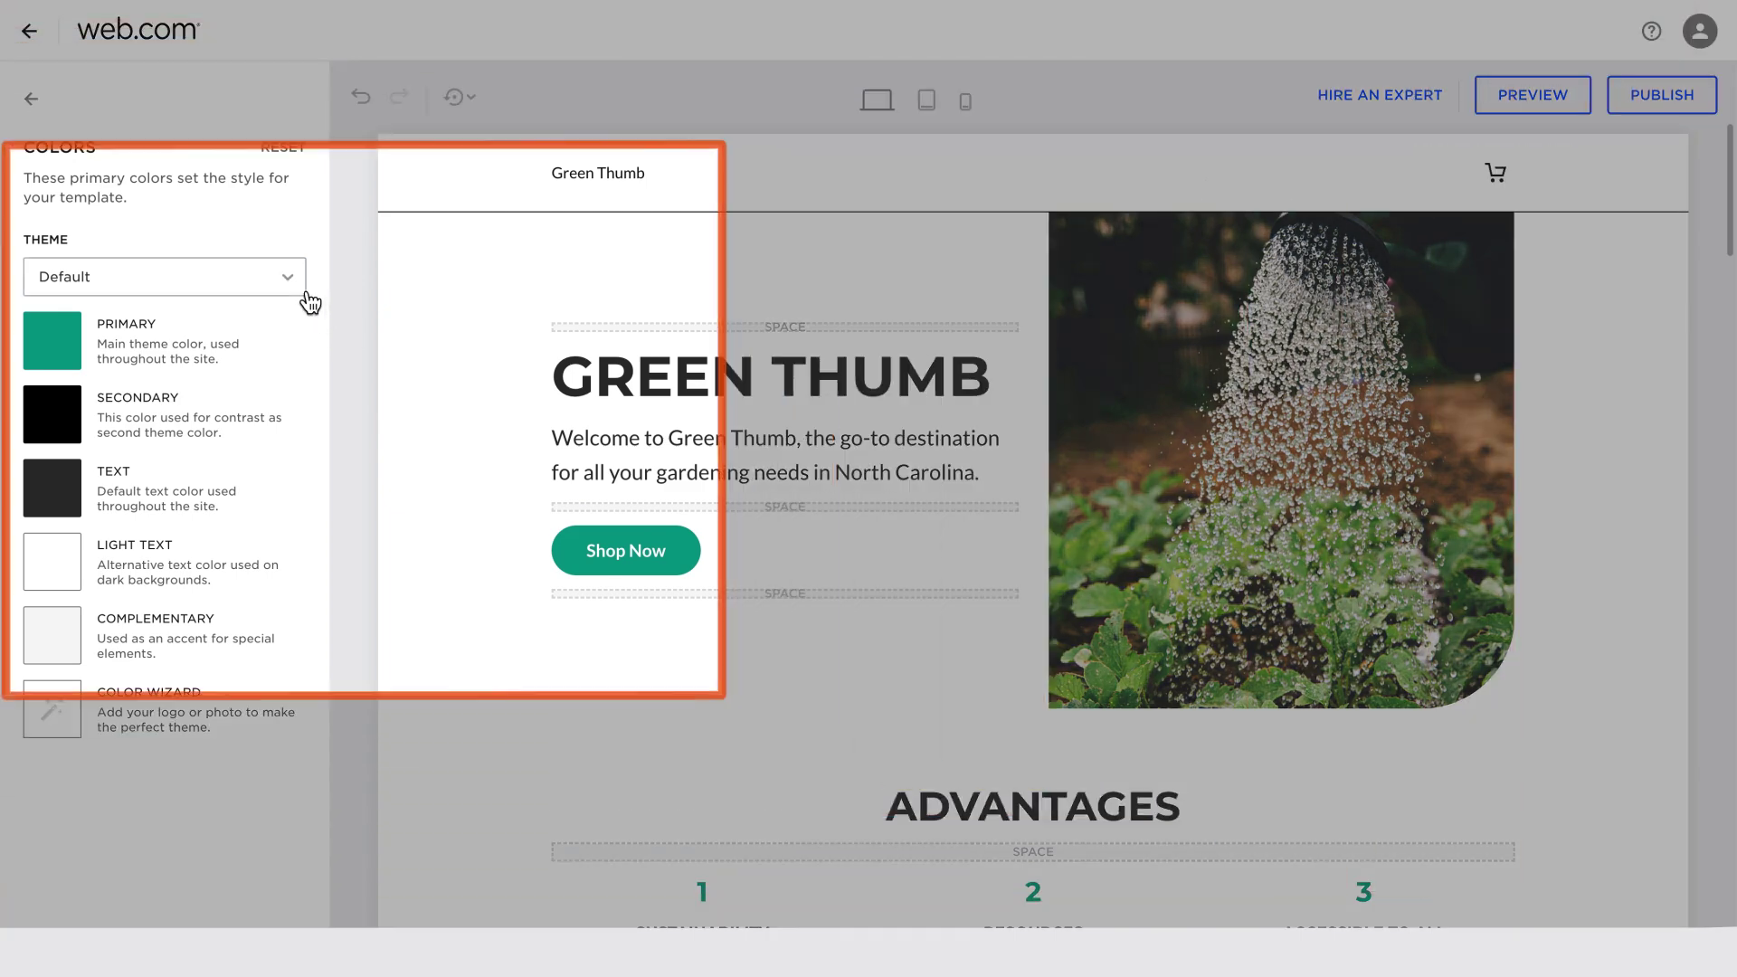
pyautogui.click(300, 288)
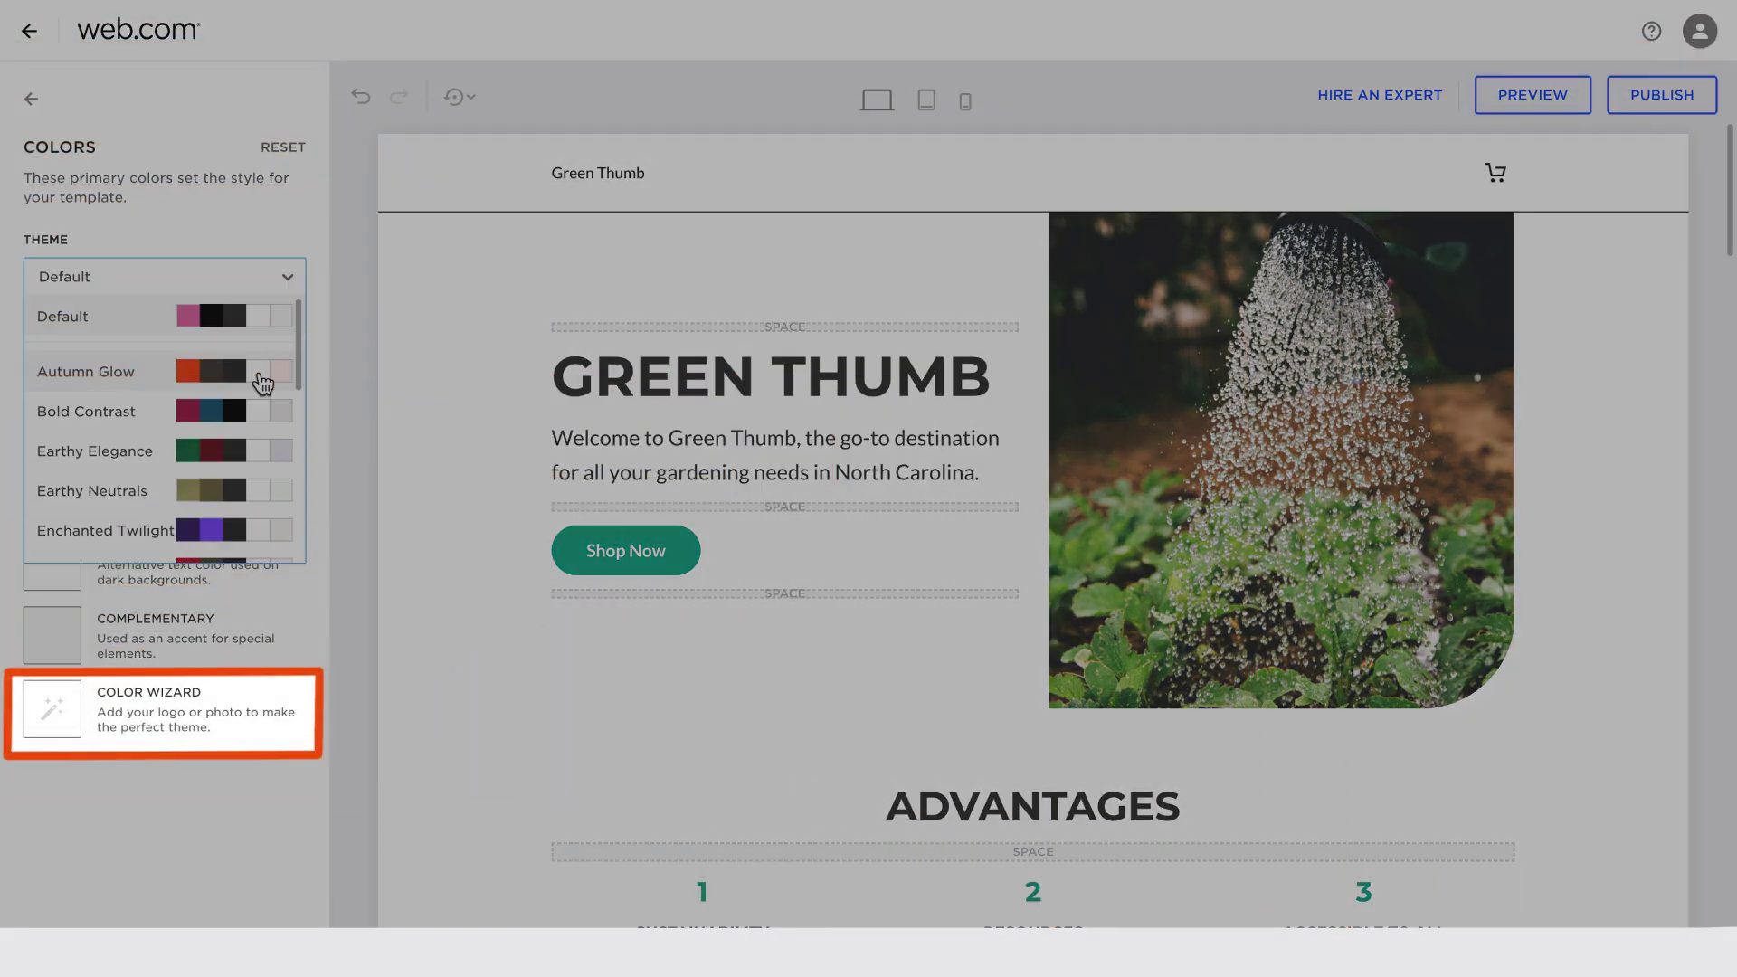
pyautogui.click(255, 371)
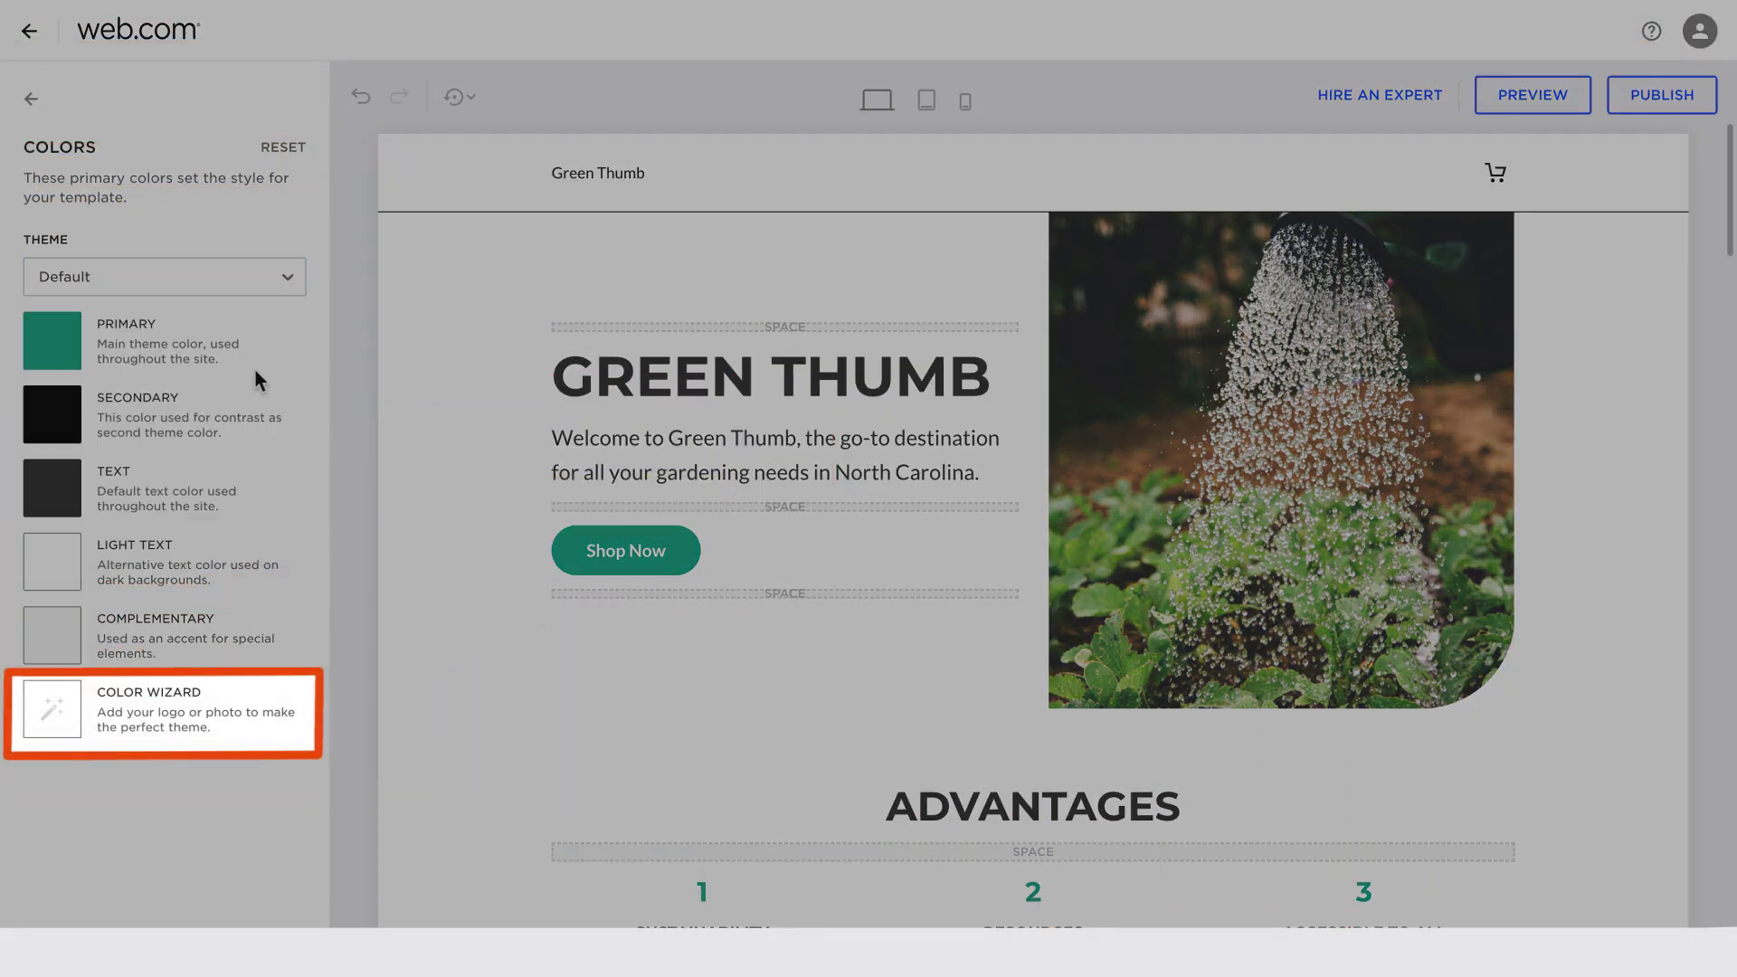
# - Try green 4CAF50 and teal green as the theme's primary color
pyautogui.click(63, 360)
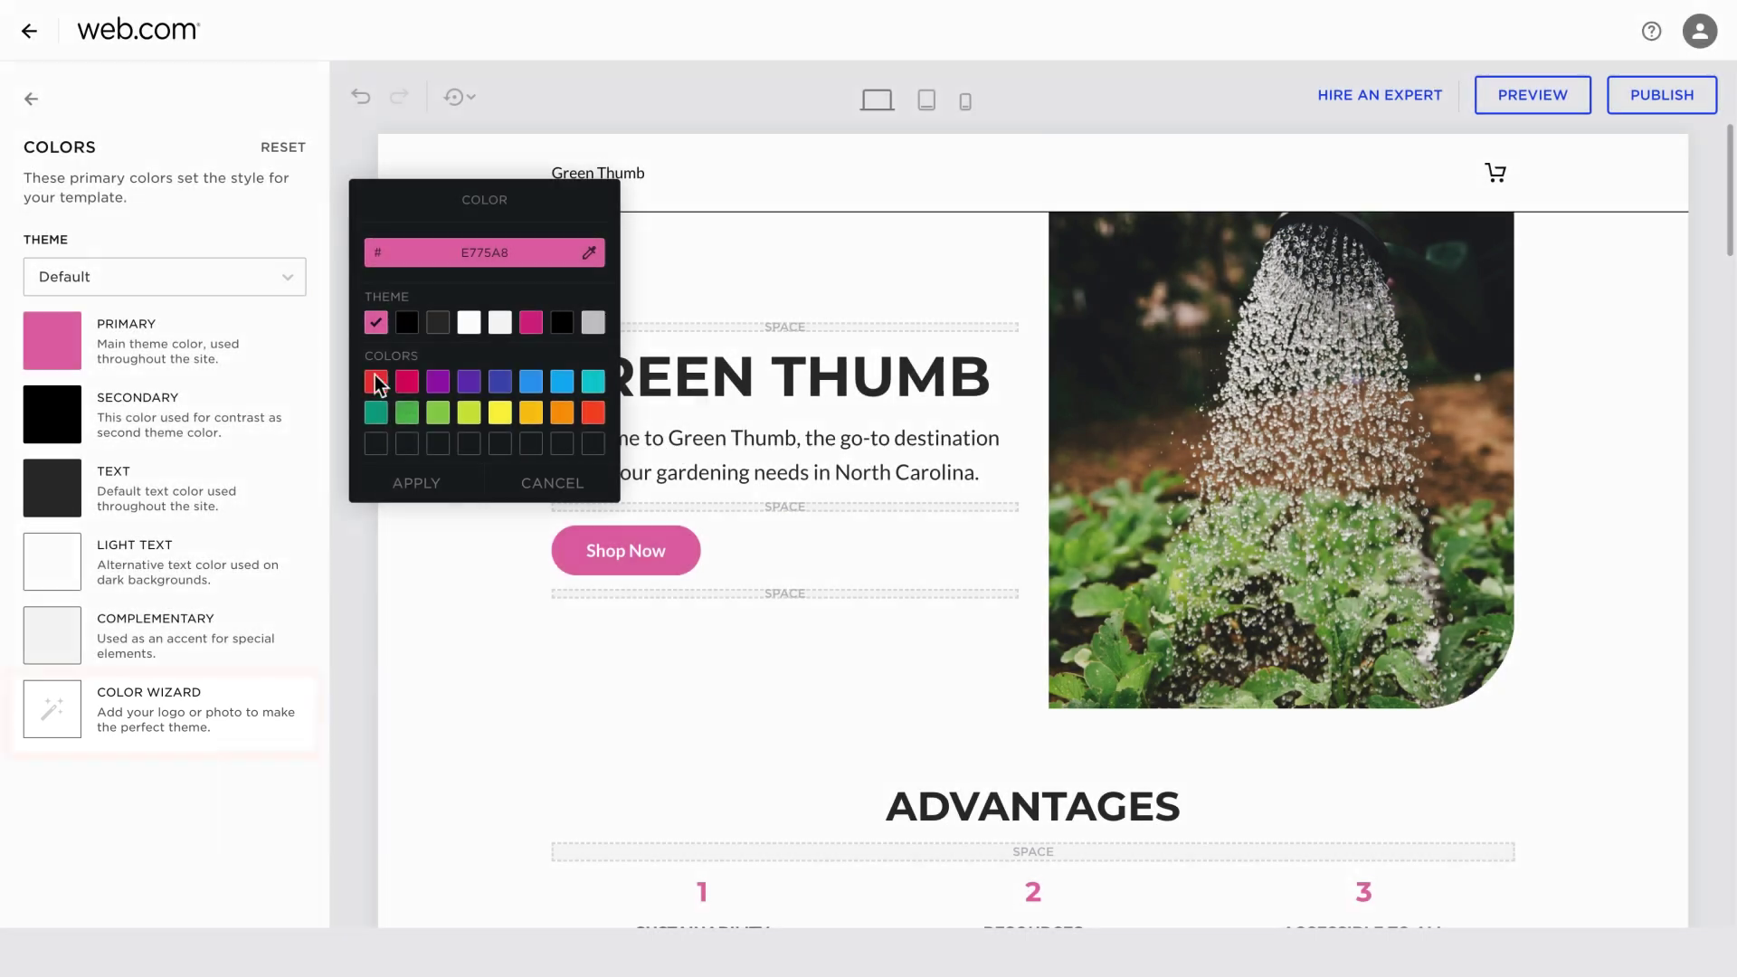
pyautogui.click(419, 427)
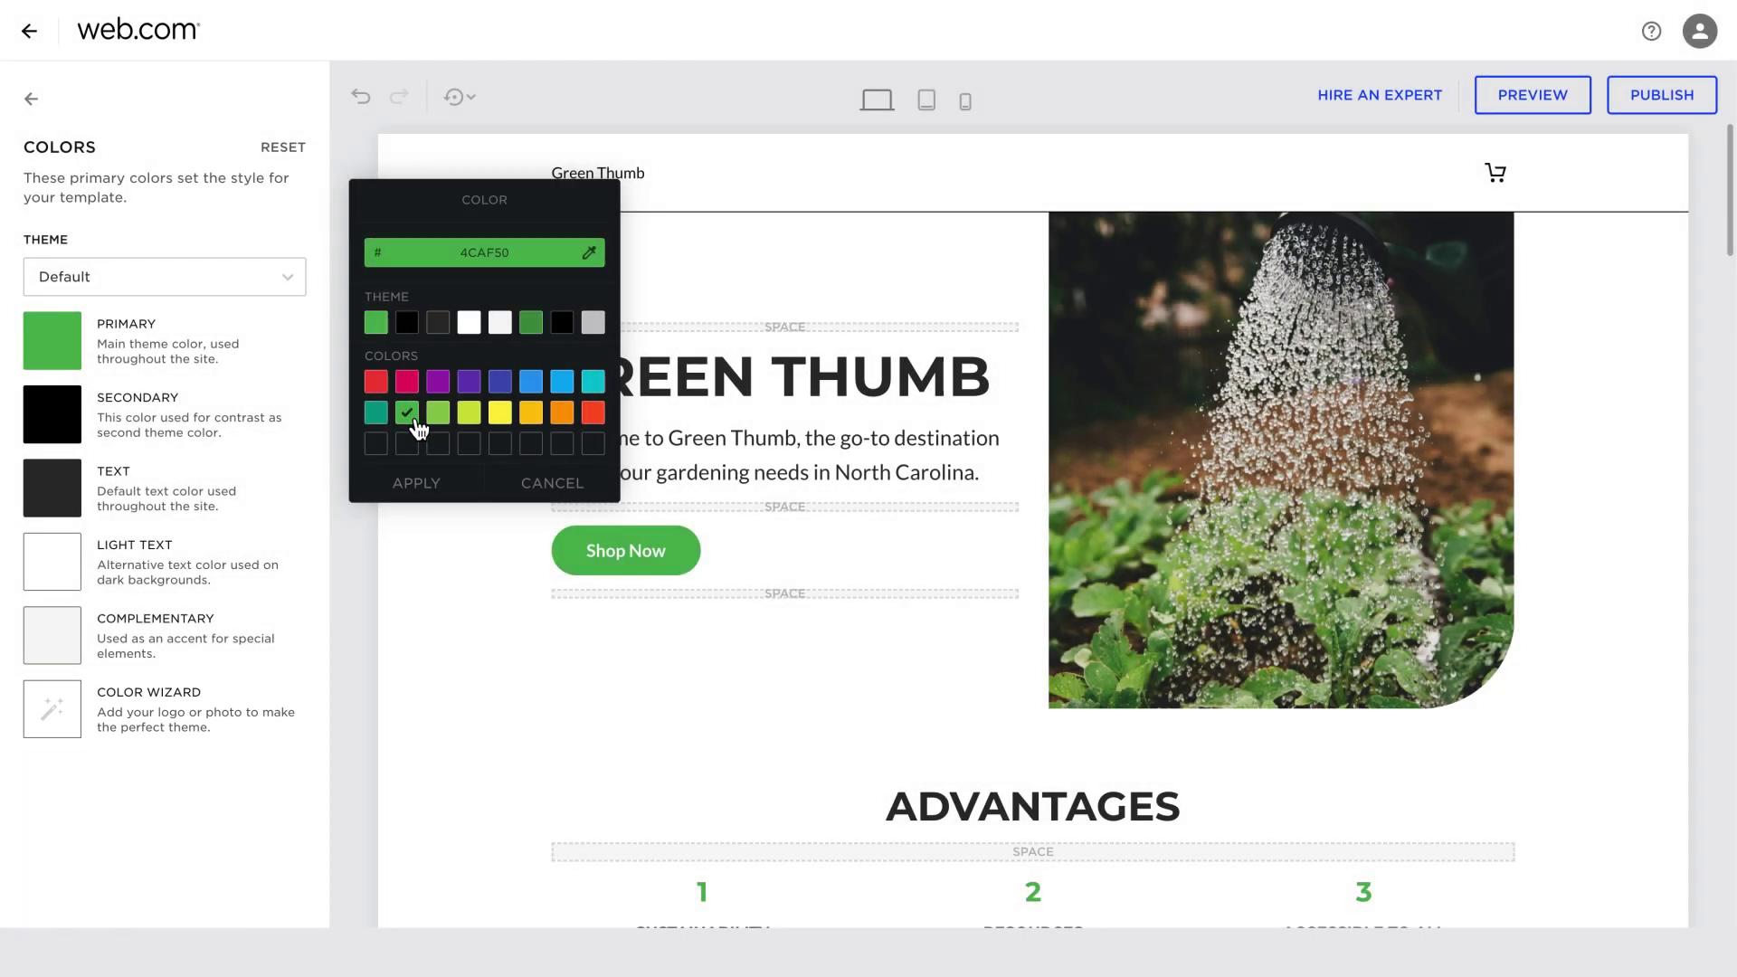
pyautogui.click(389, 424)
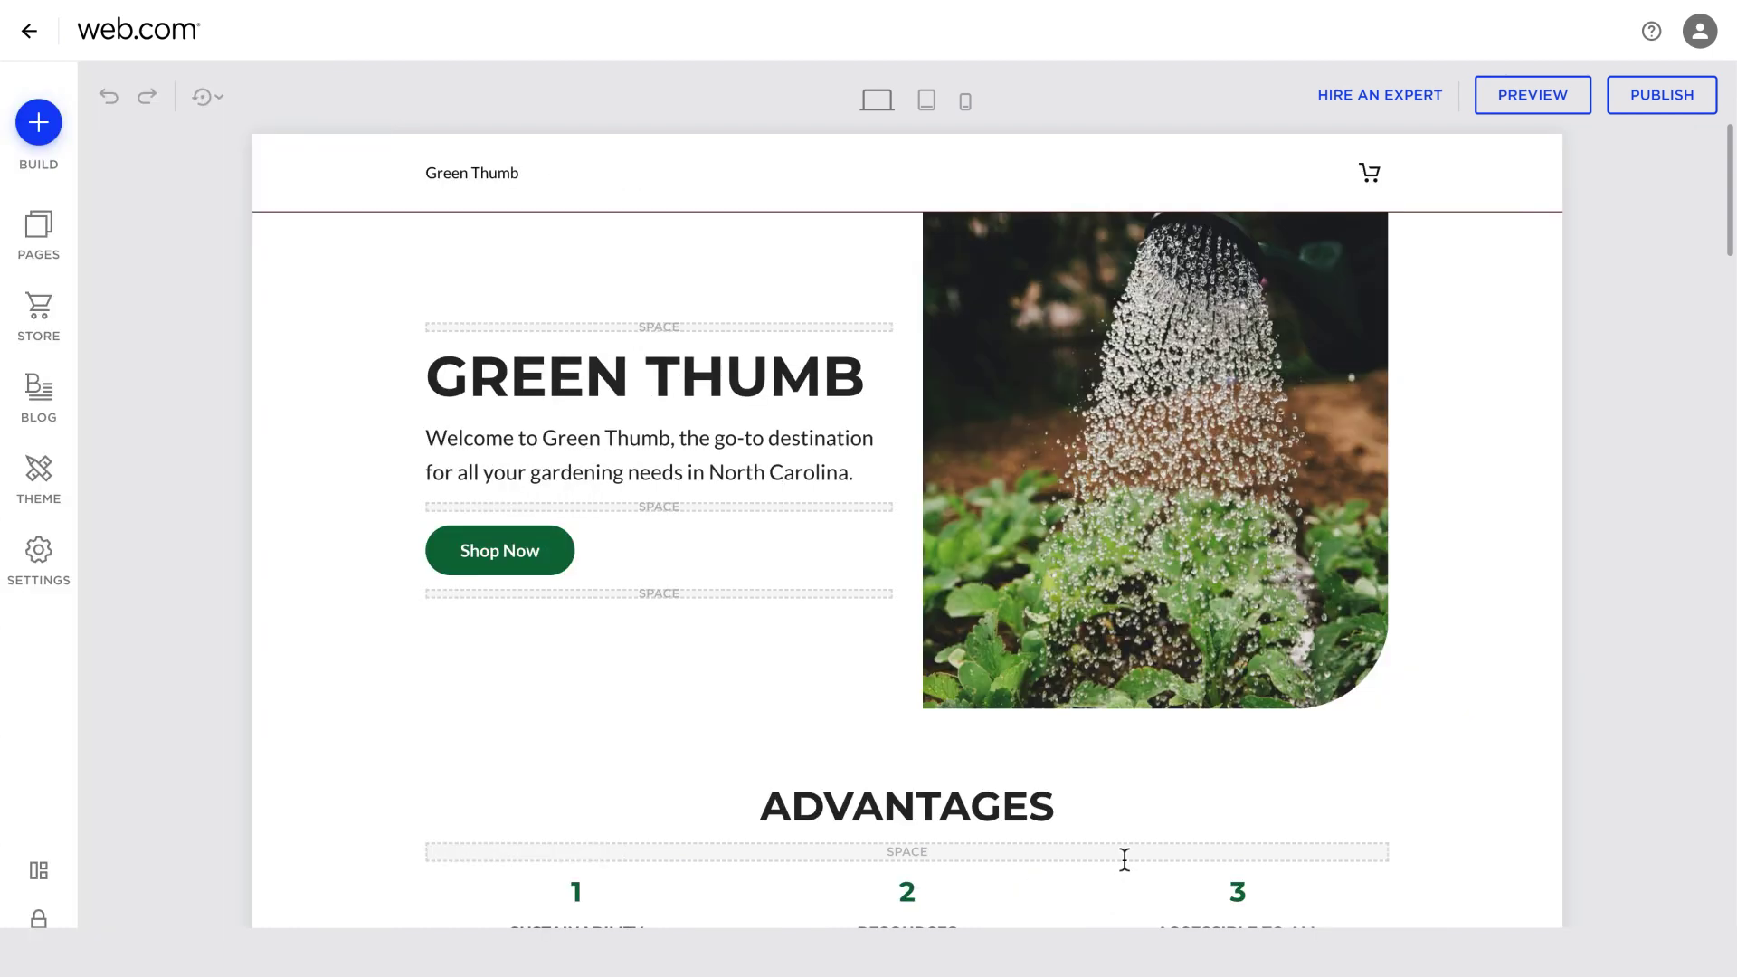
# - Start replacing the home page's hero image and search the stock photos for "garden"
pyautogui.click(1201, 598)
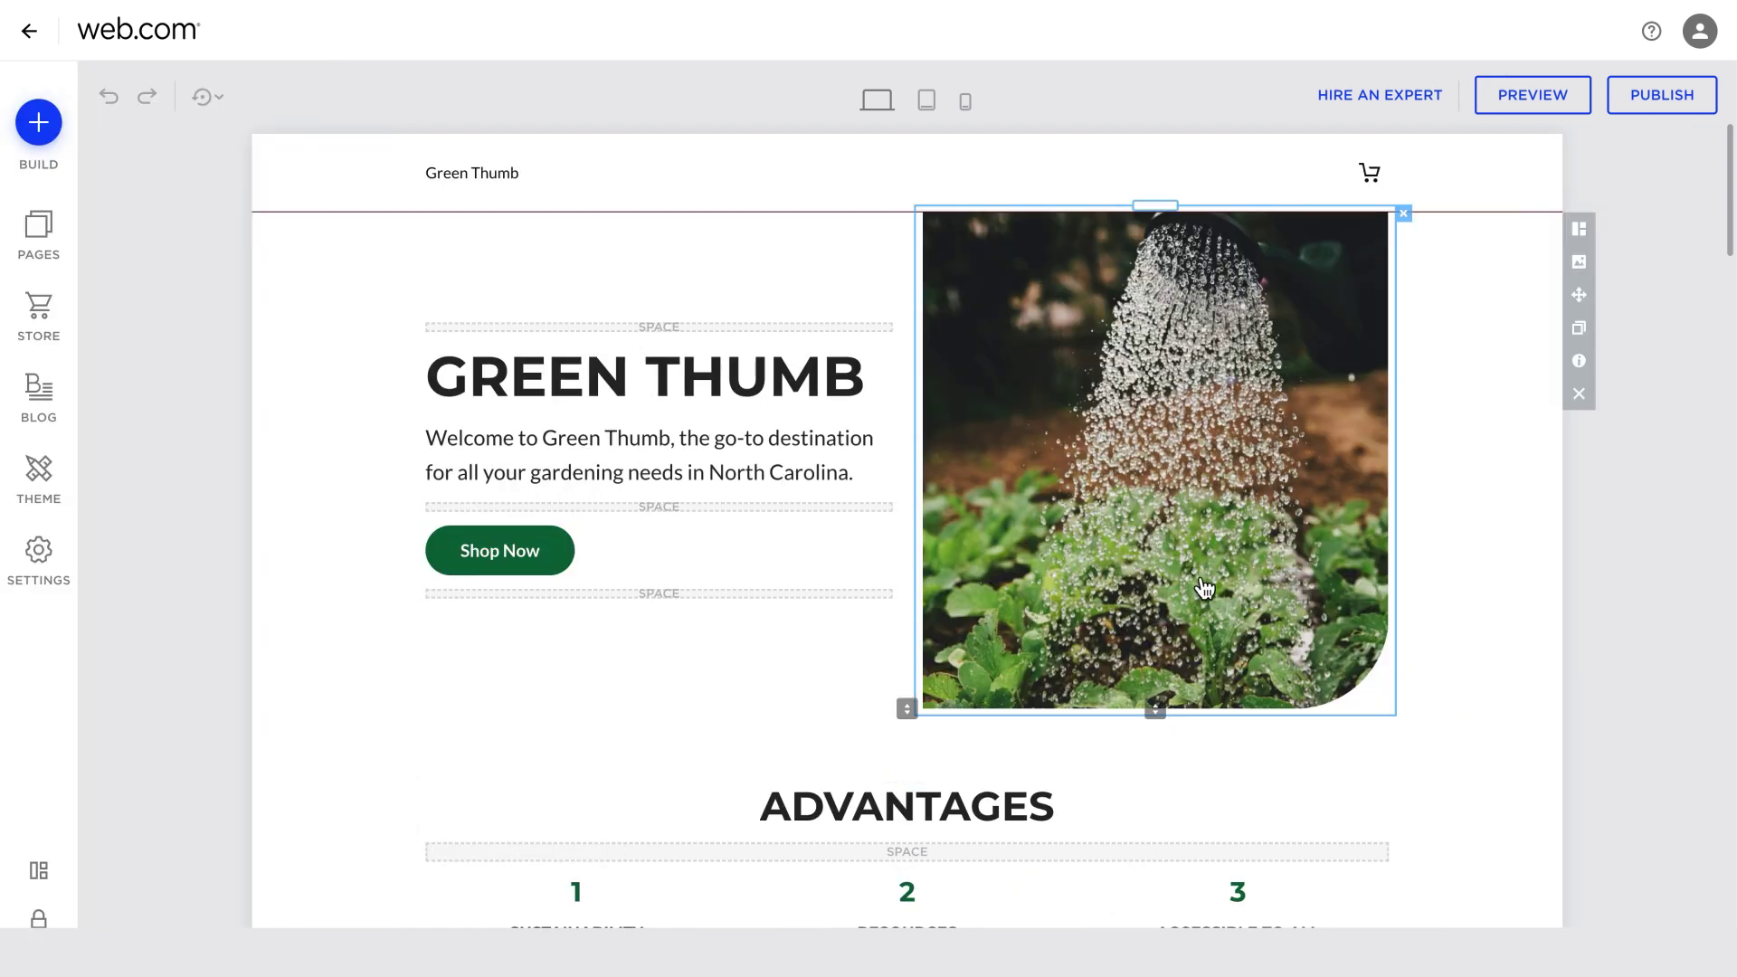
pyautogui.click(1191, 337)
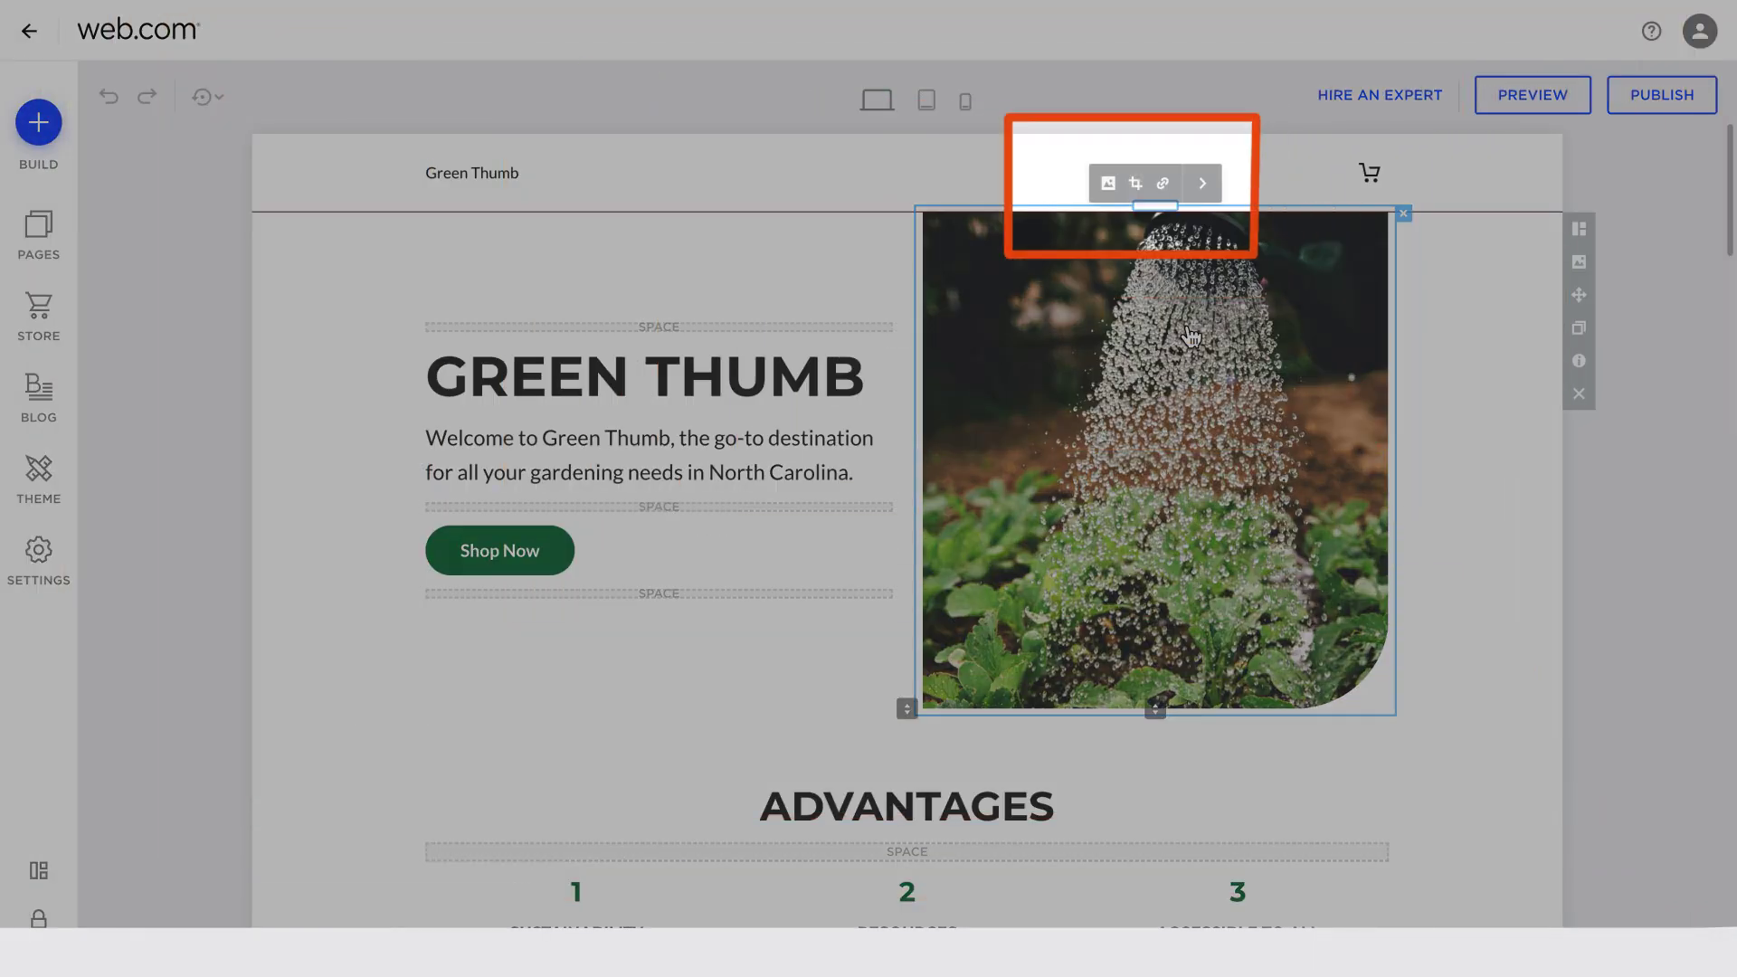
pyautogui.click(1110, 185)
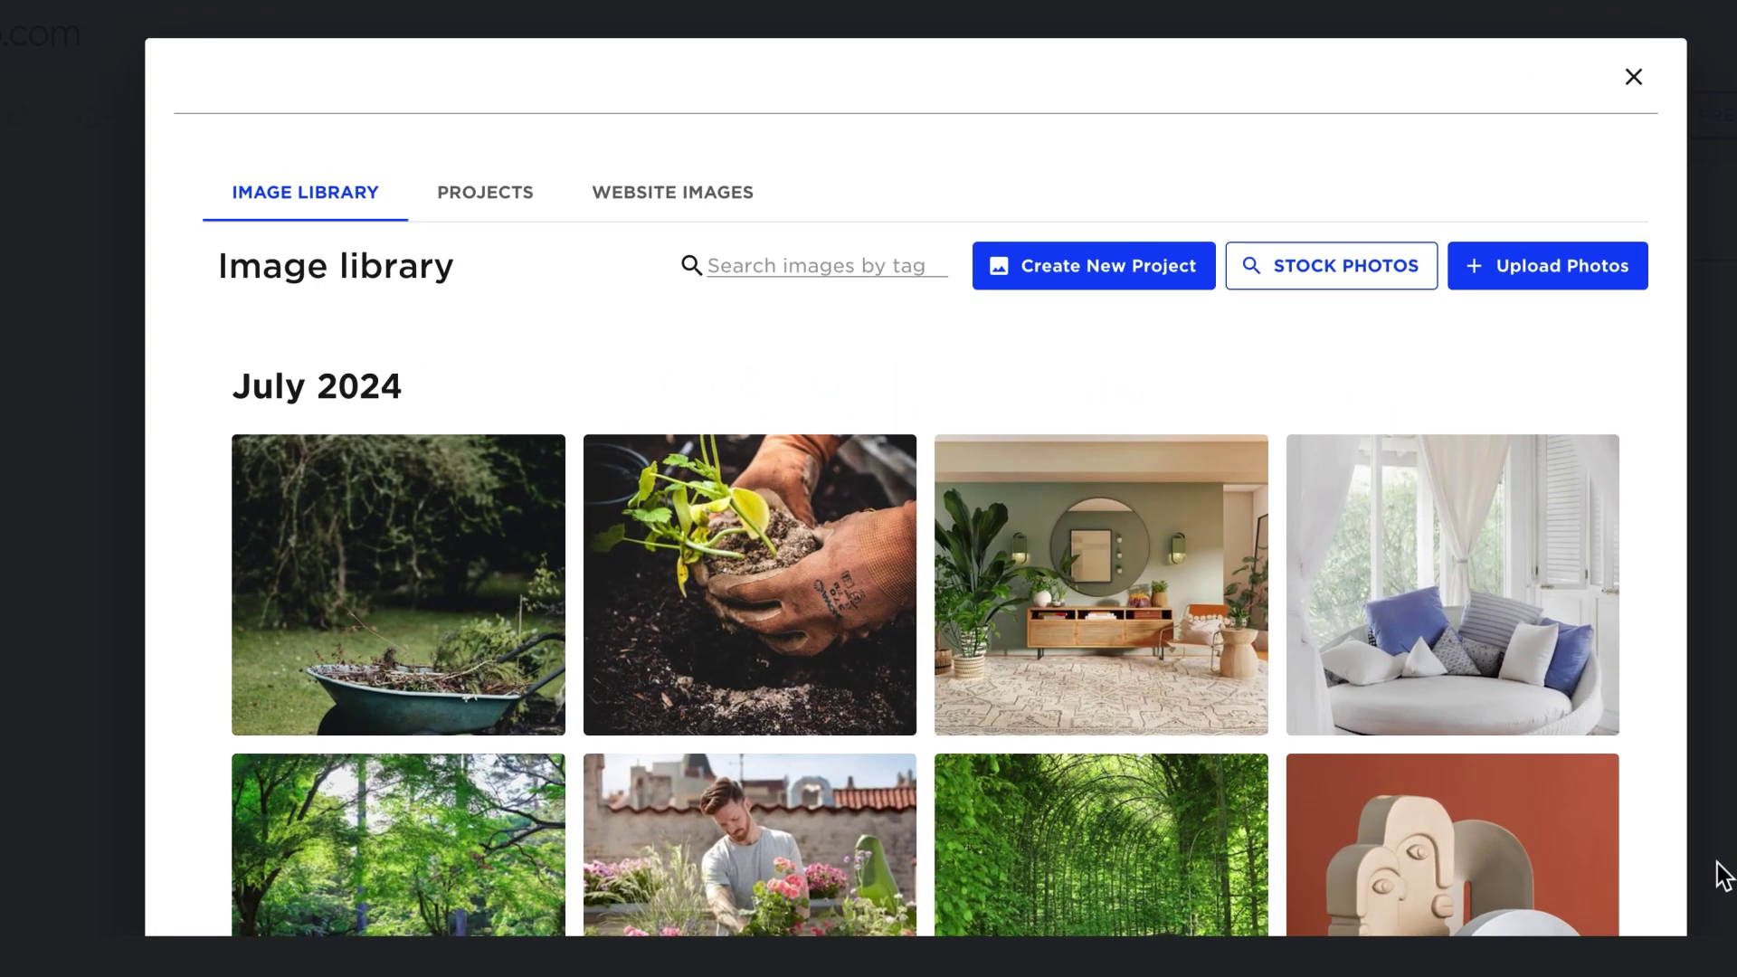
pyautogui.click(1366, 279)
pyautogui.write('ga')
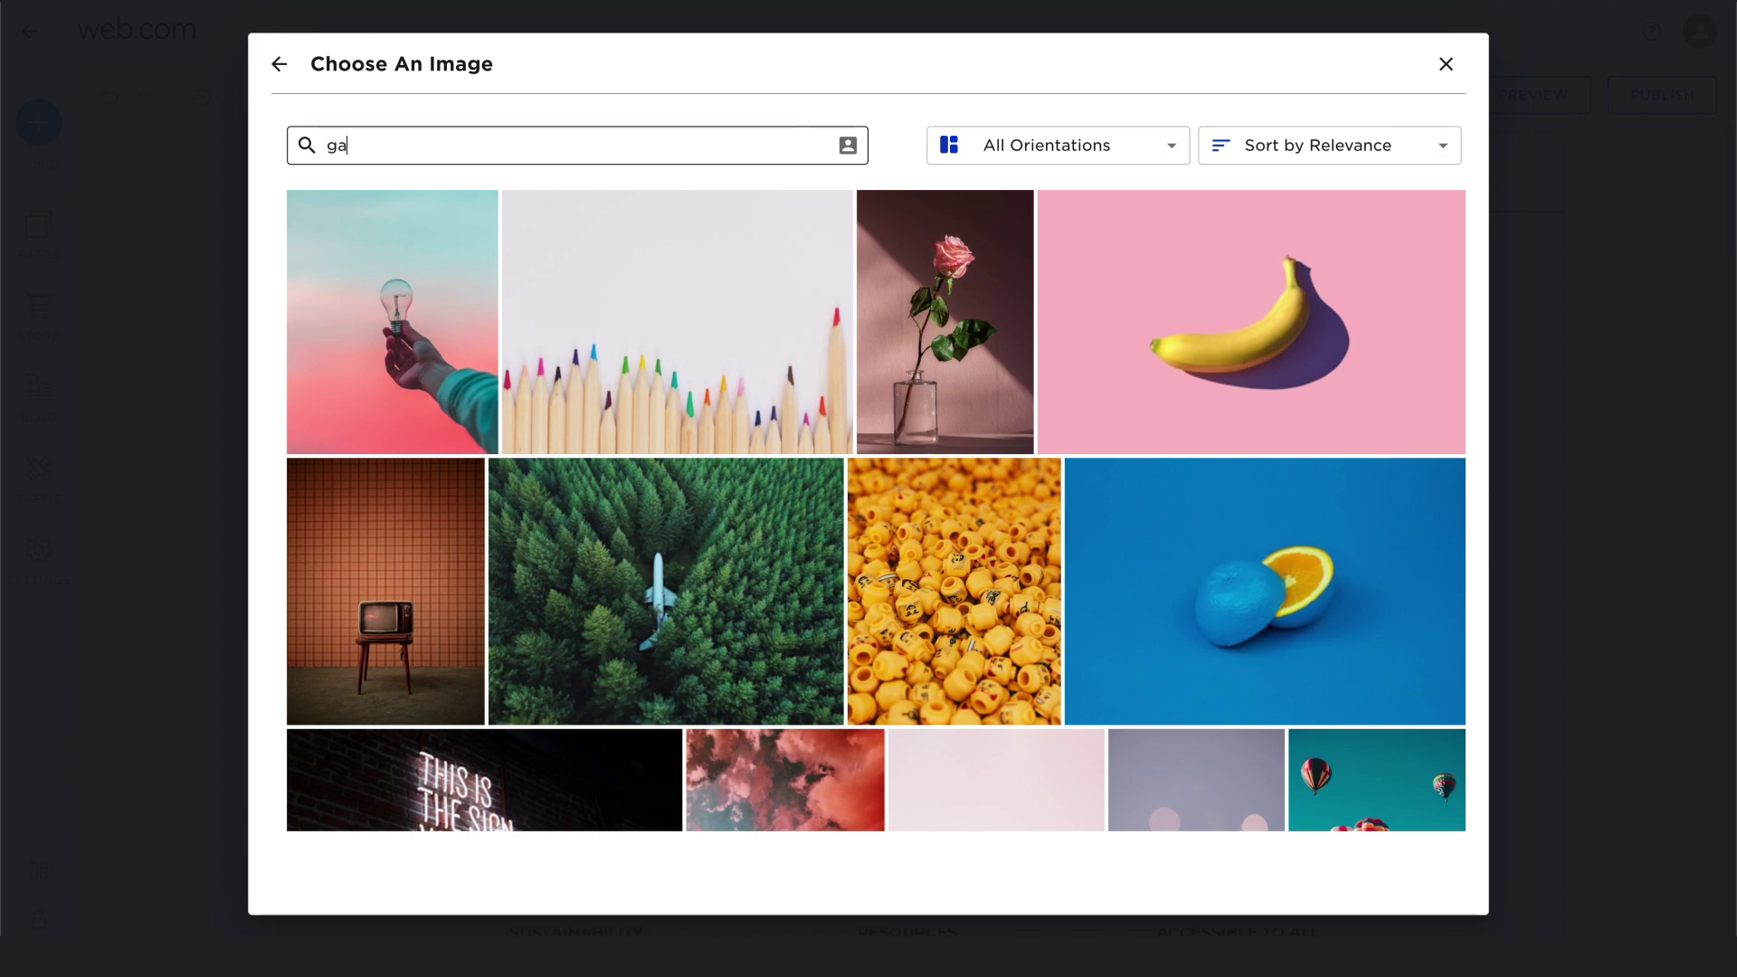
pyautogui.write('rden')
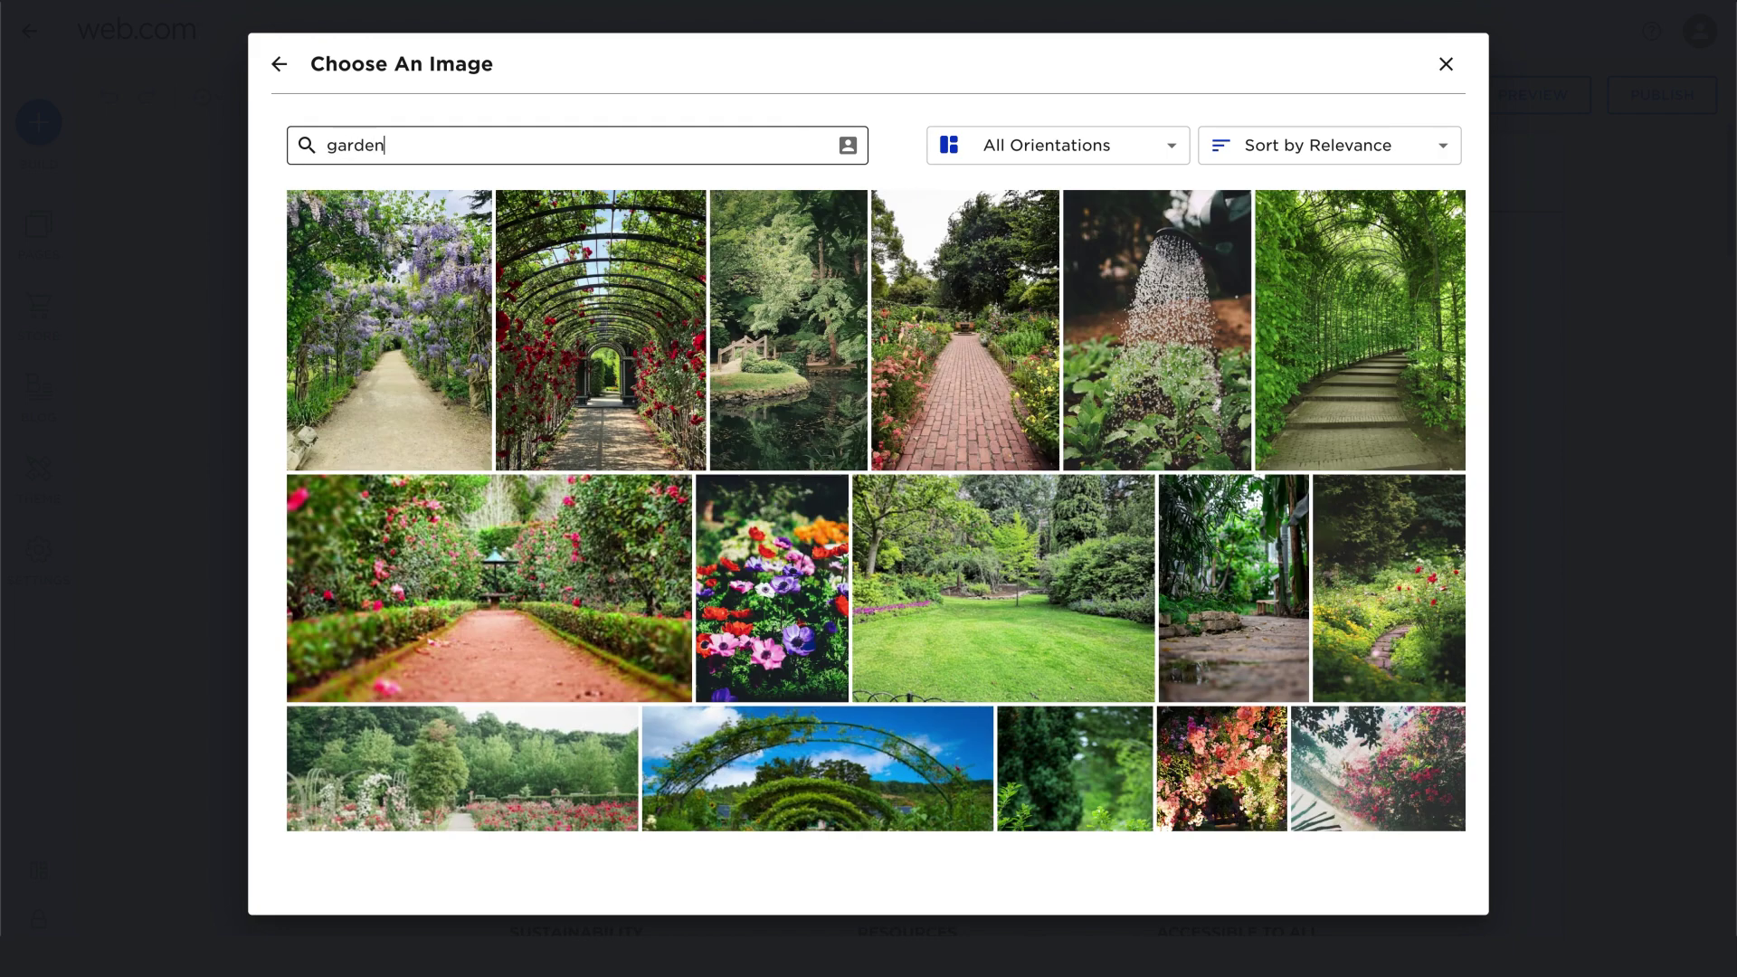
# - Use the stock photo of the lawn with white garden stairs as the hero image
pyautogui.moveTo(844, 335)
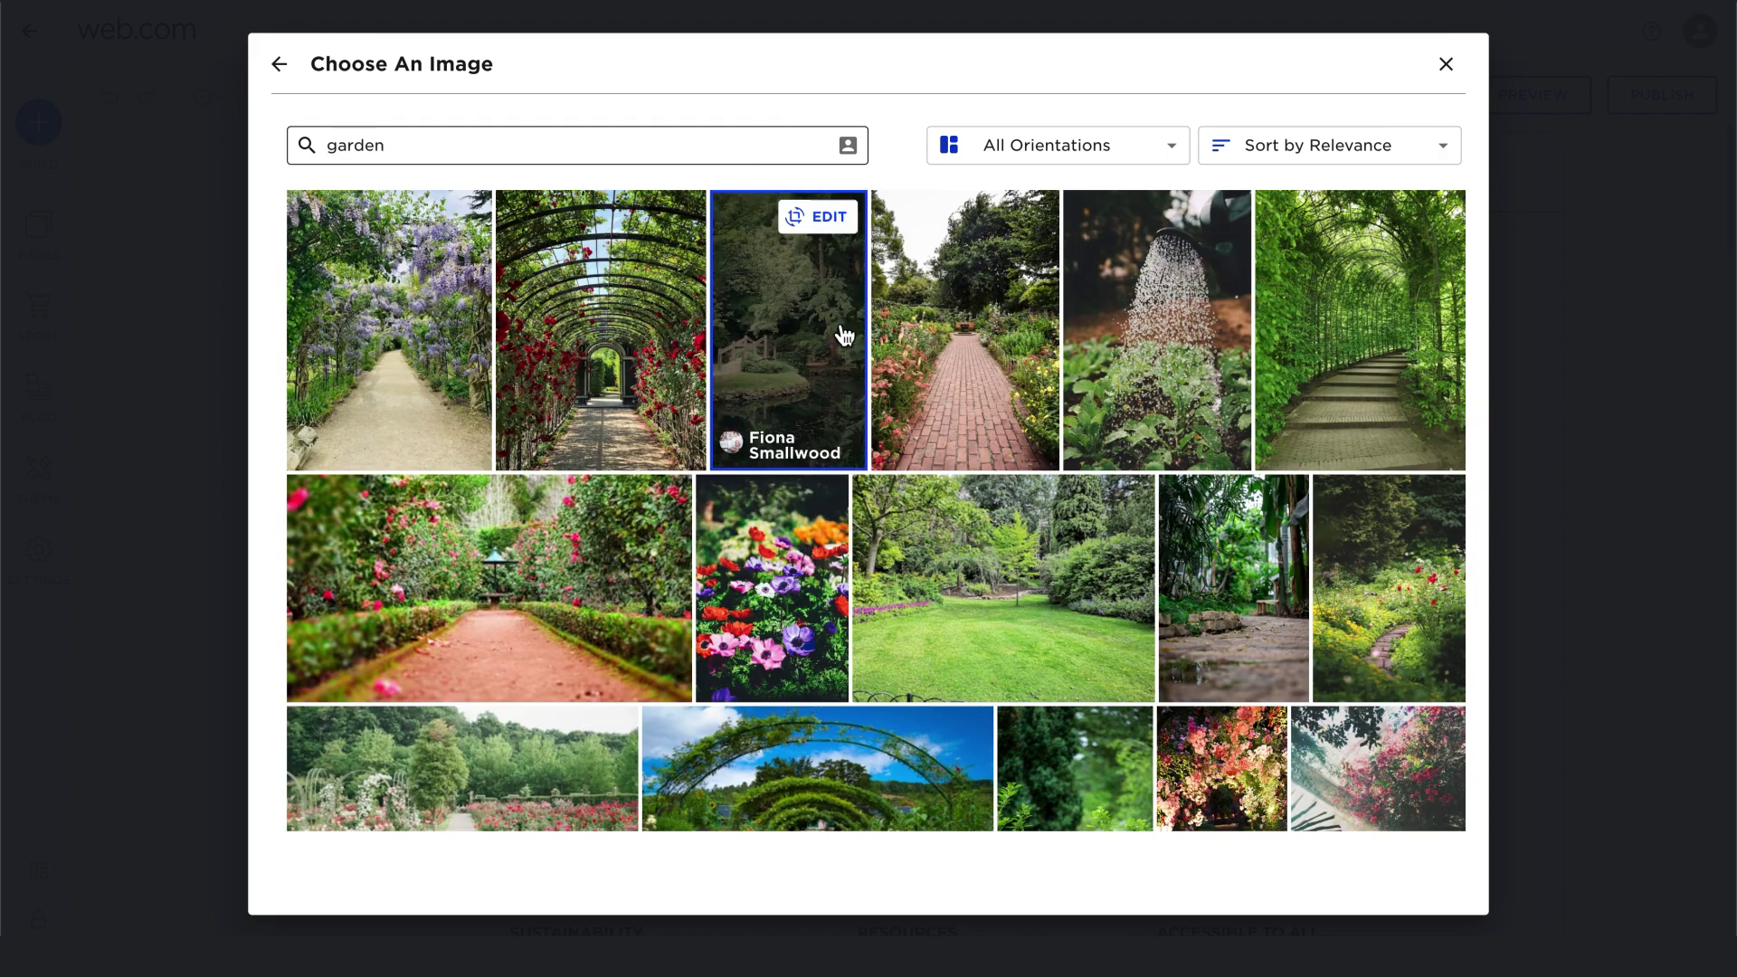
pyautogui.scroll(-3, 945, 436)
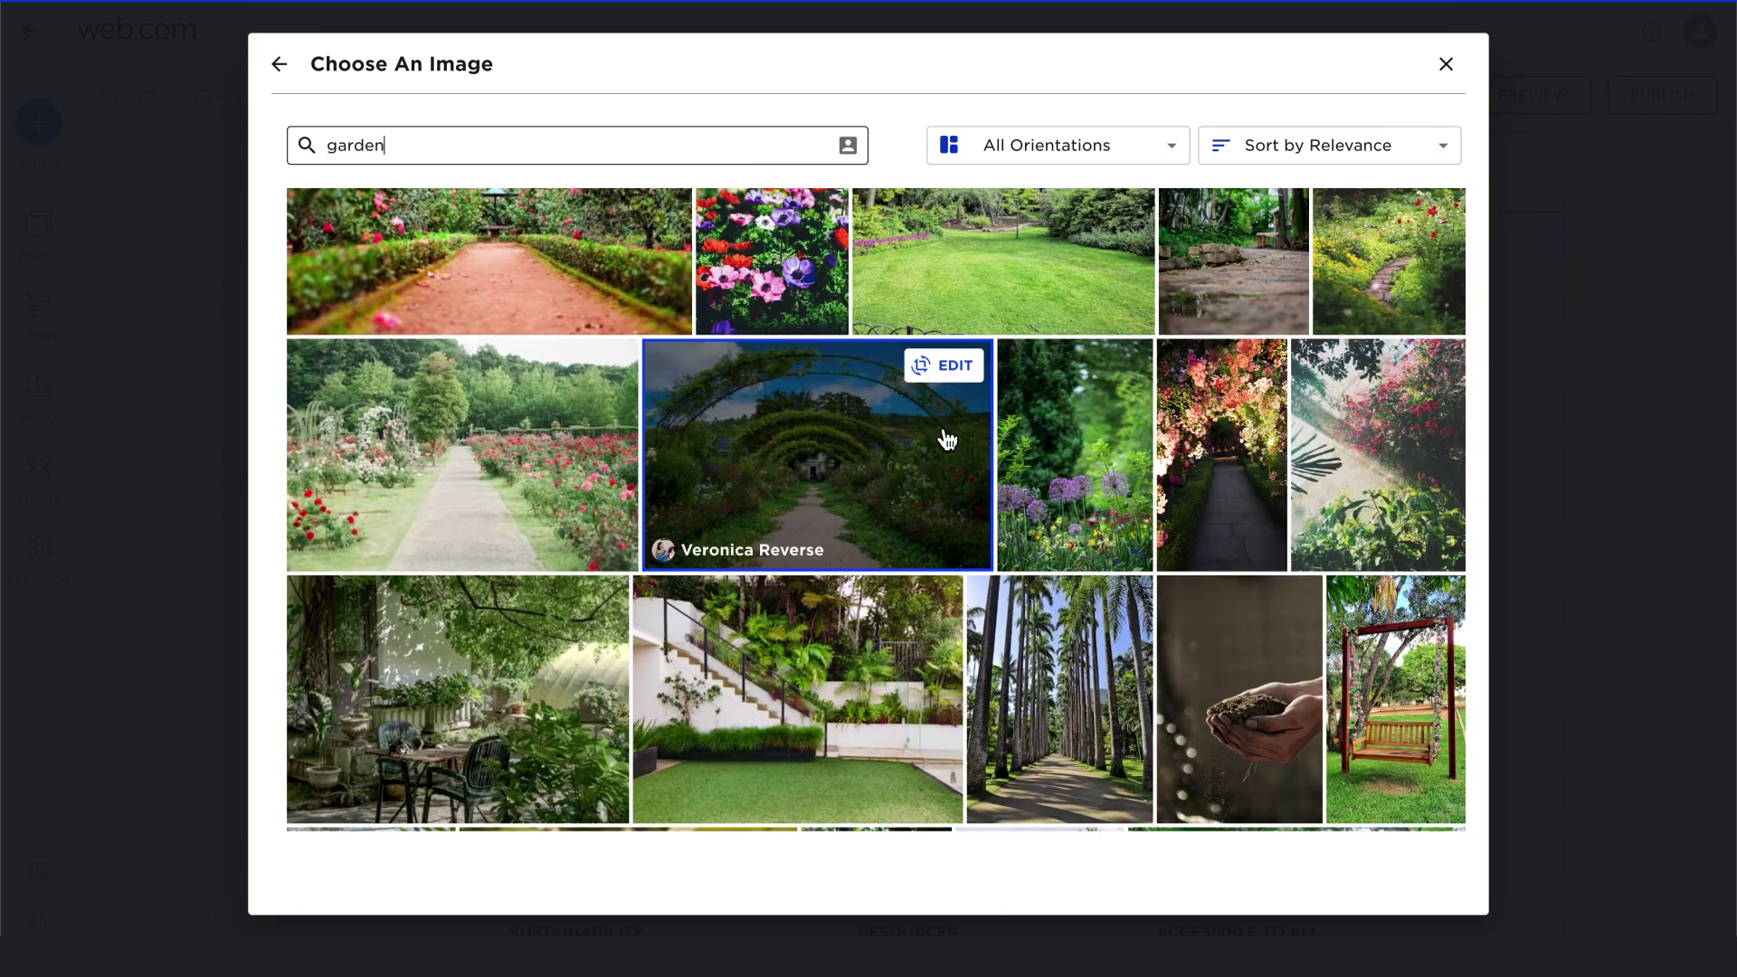
pyautogui.click(845, 705)
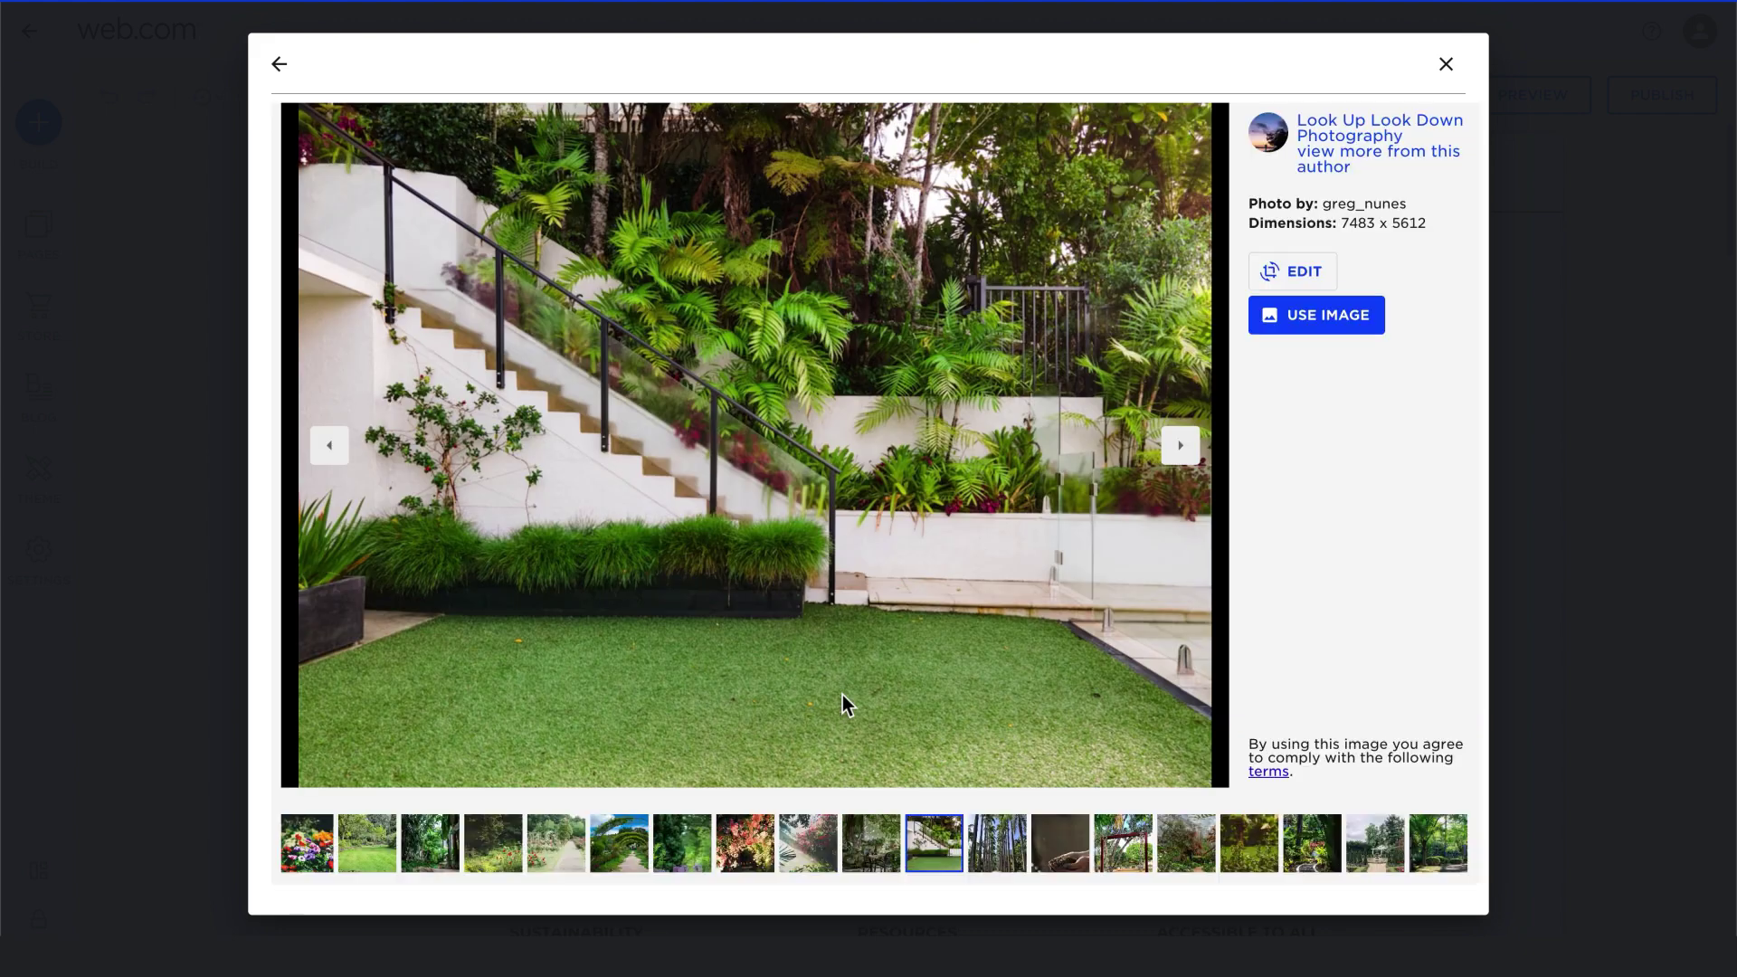
pyautogui.click(1362, 335)
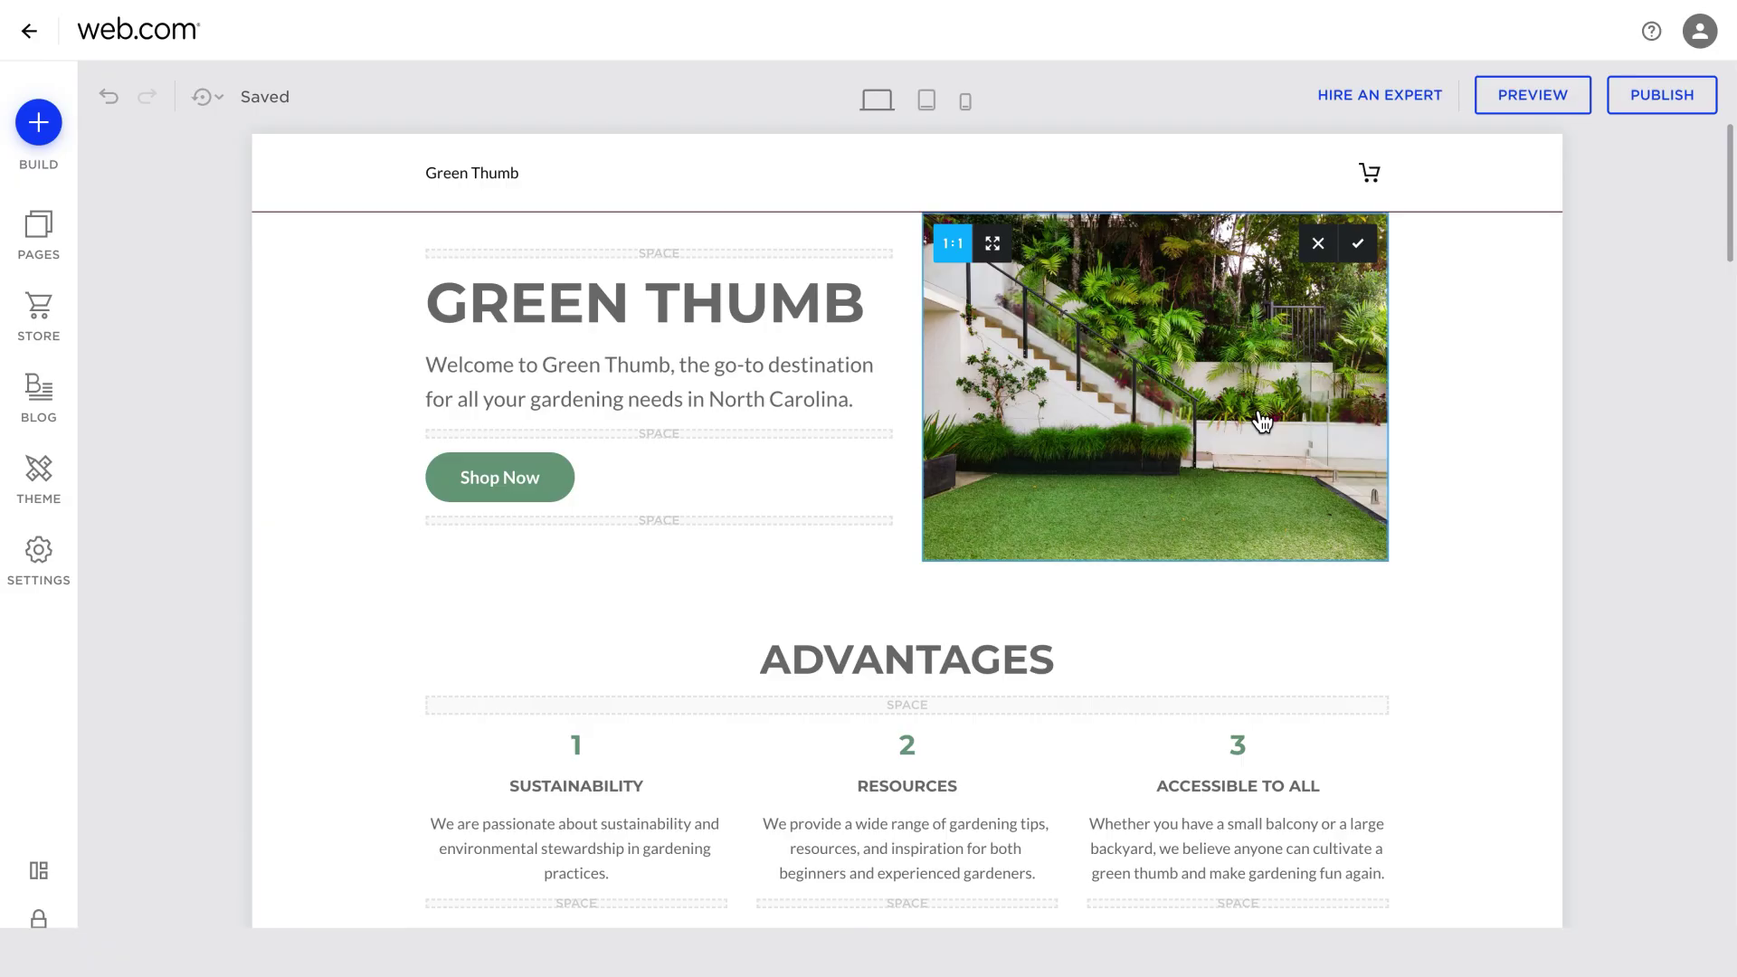
pyautogui.click(1368, 259)
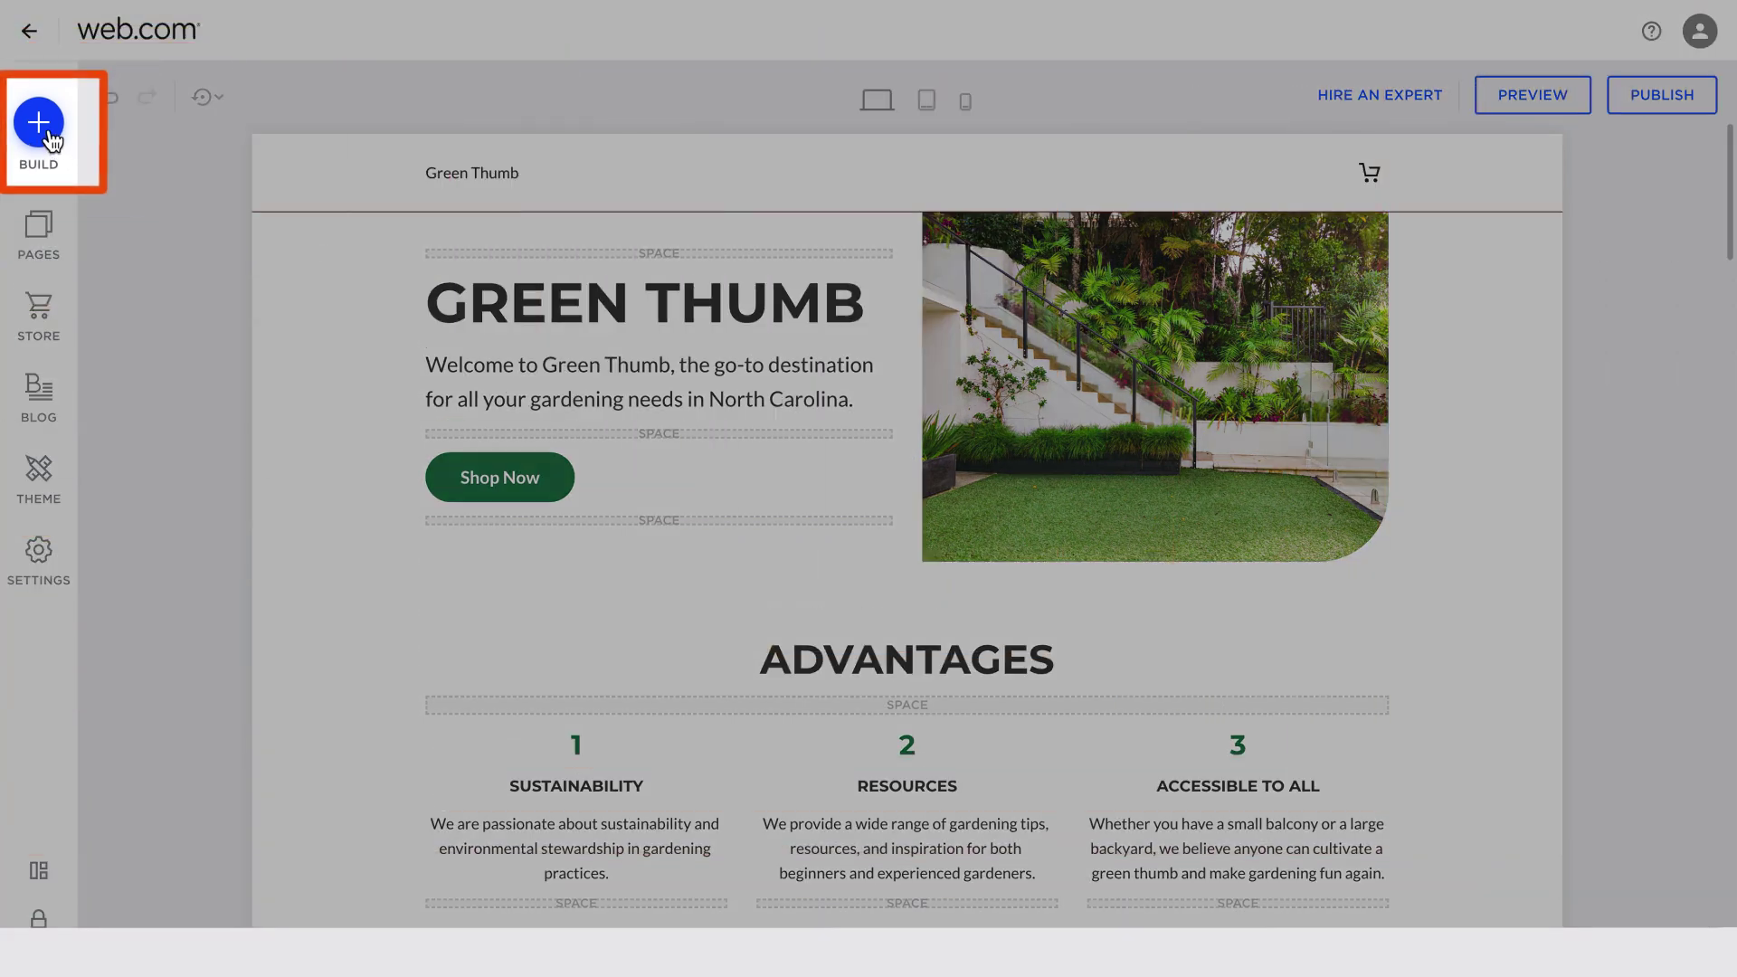
# - Look through the Social and Advanced features, and add the "Save 15% on your order" banner block between the hero section and Advantages
pyautogui.click(50, 136)
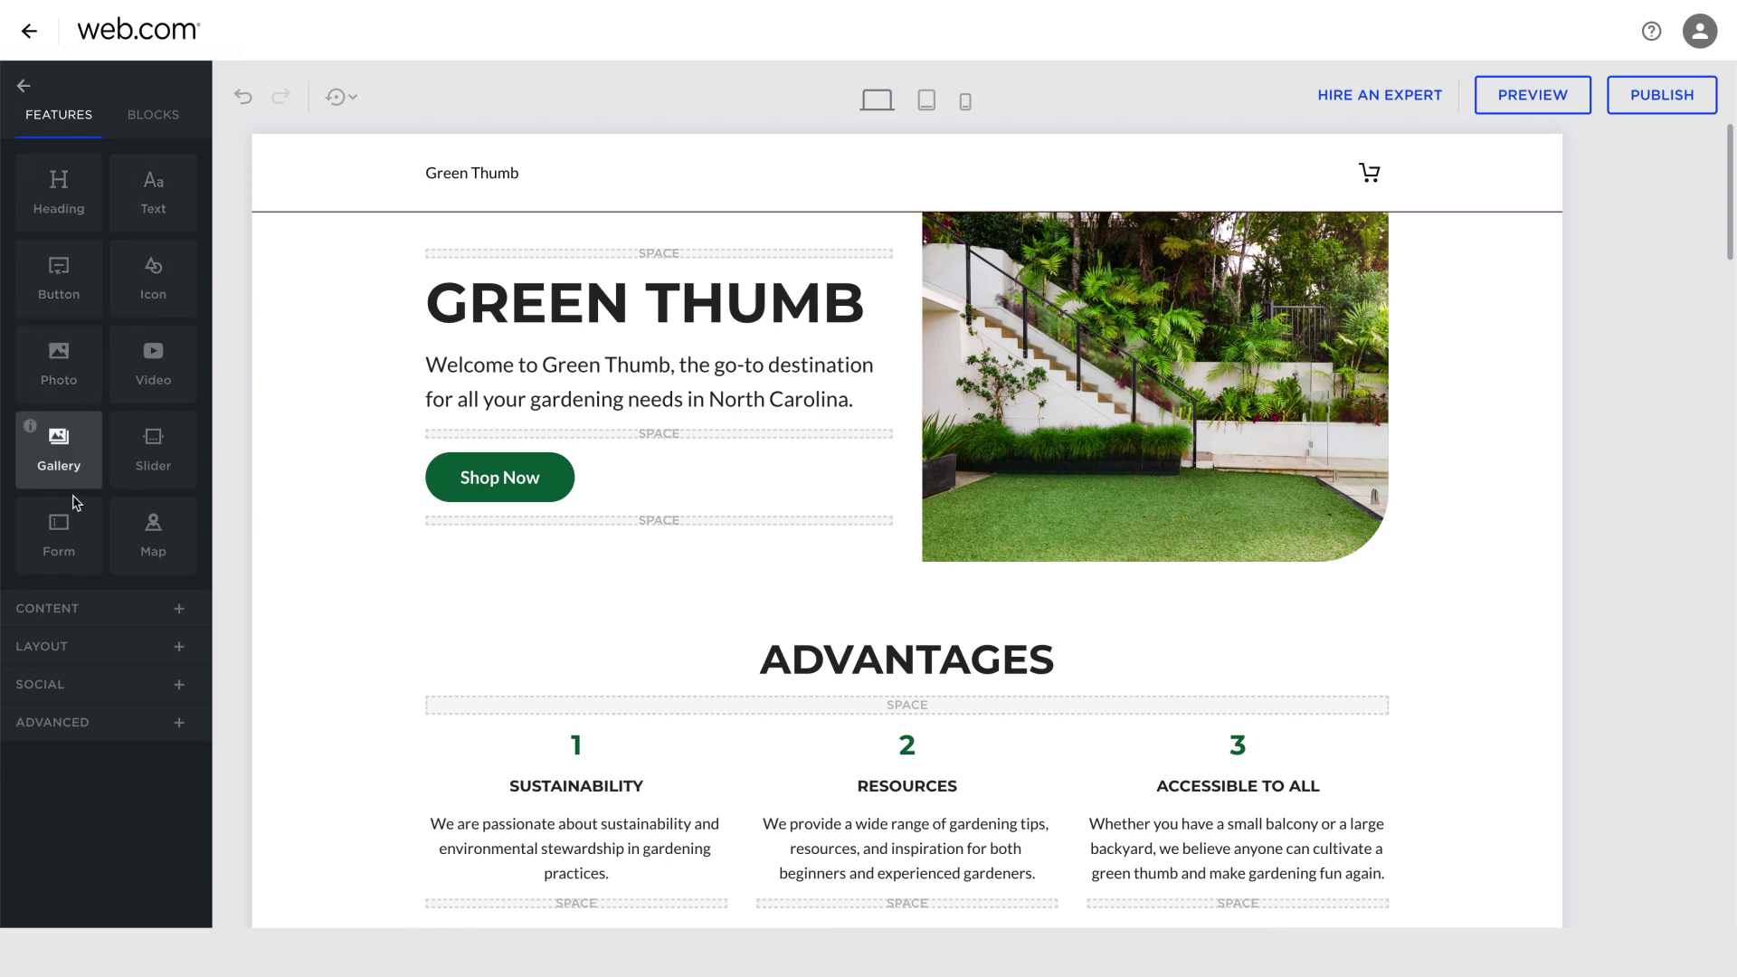
pyautogui.click(165, 685)
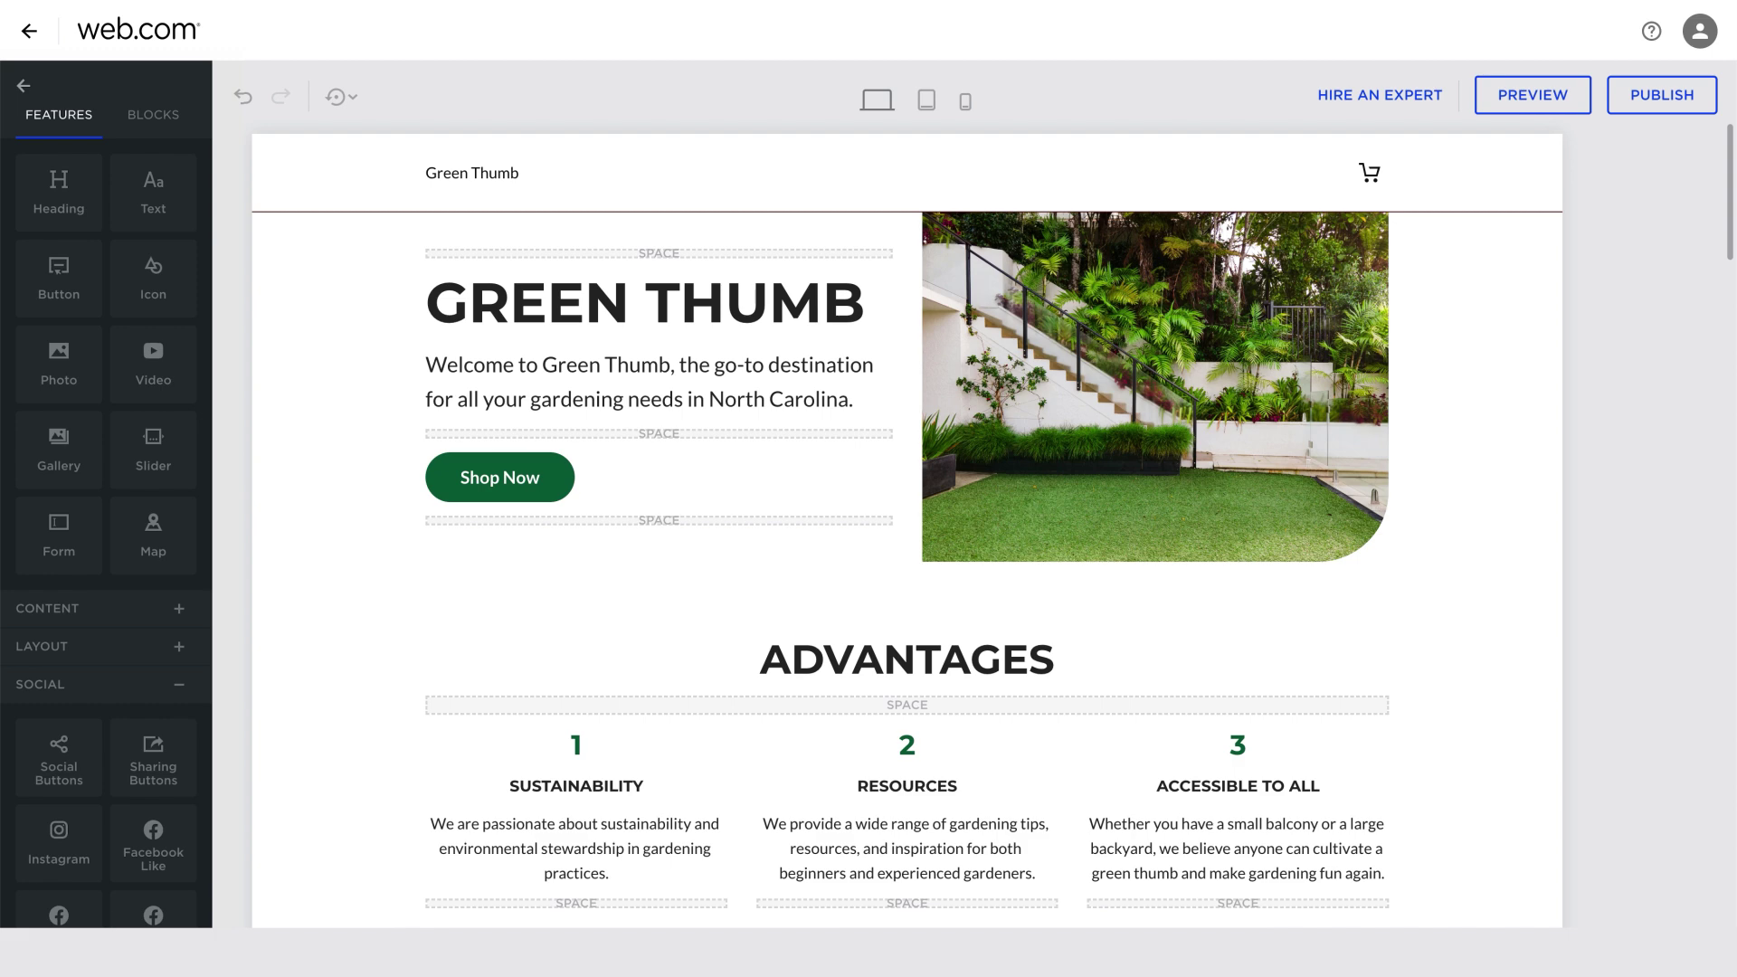
pyautogui.click(163, 961)
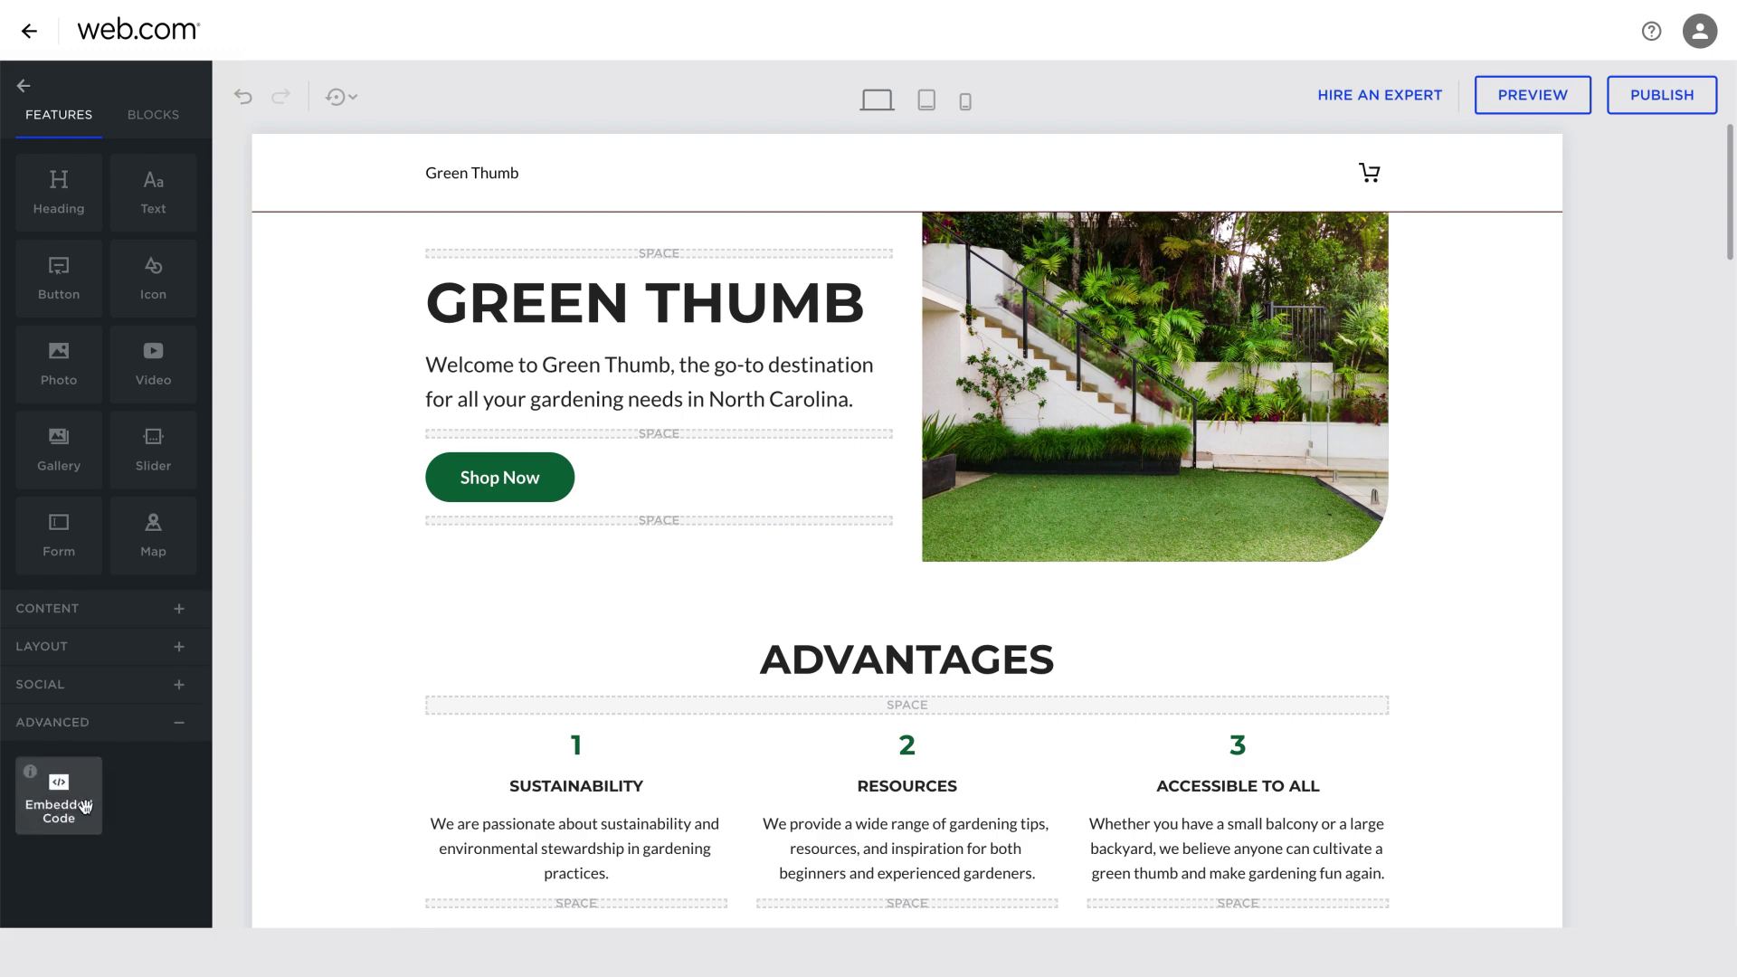
pyautogui.click(153, 114)
pyautogui.click(73, 295)
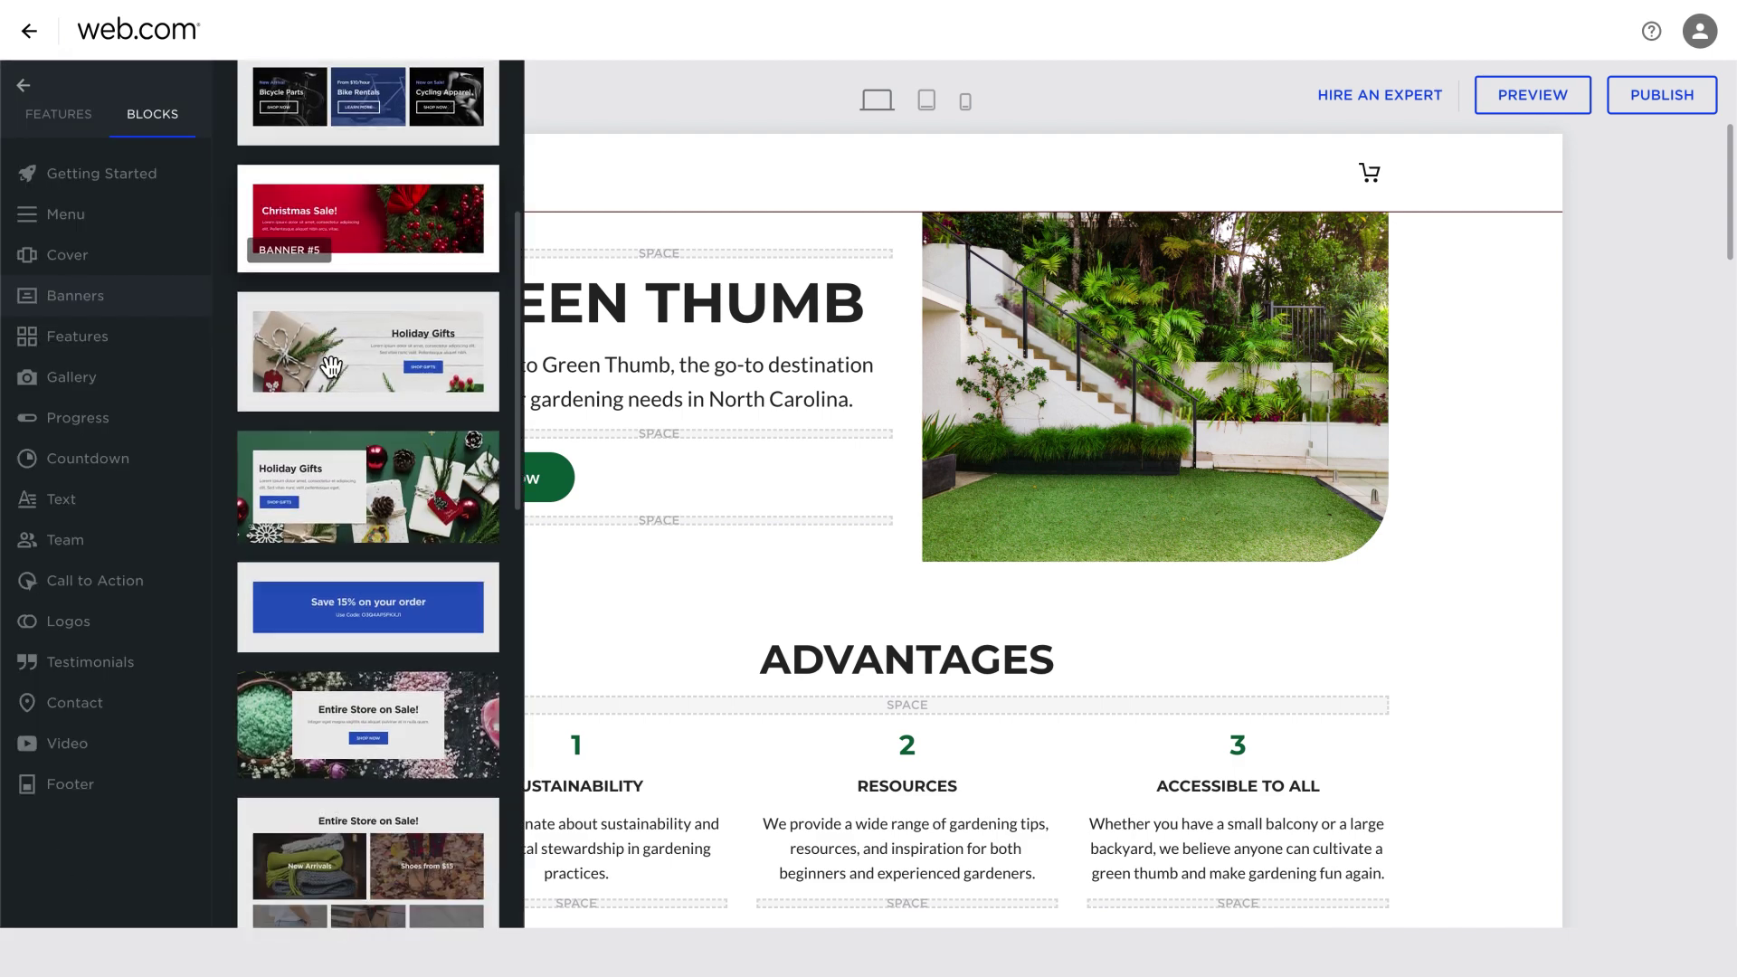
pyautogui.scroll(-1, 361, 562)
pyautogui.moveTo(402, 593); pyautogui.dragTo(796, 572)
# - Set the background color of the "Save 15% on your order" banner to the theme's green
pyautogui.click(1037, 603)
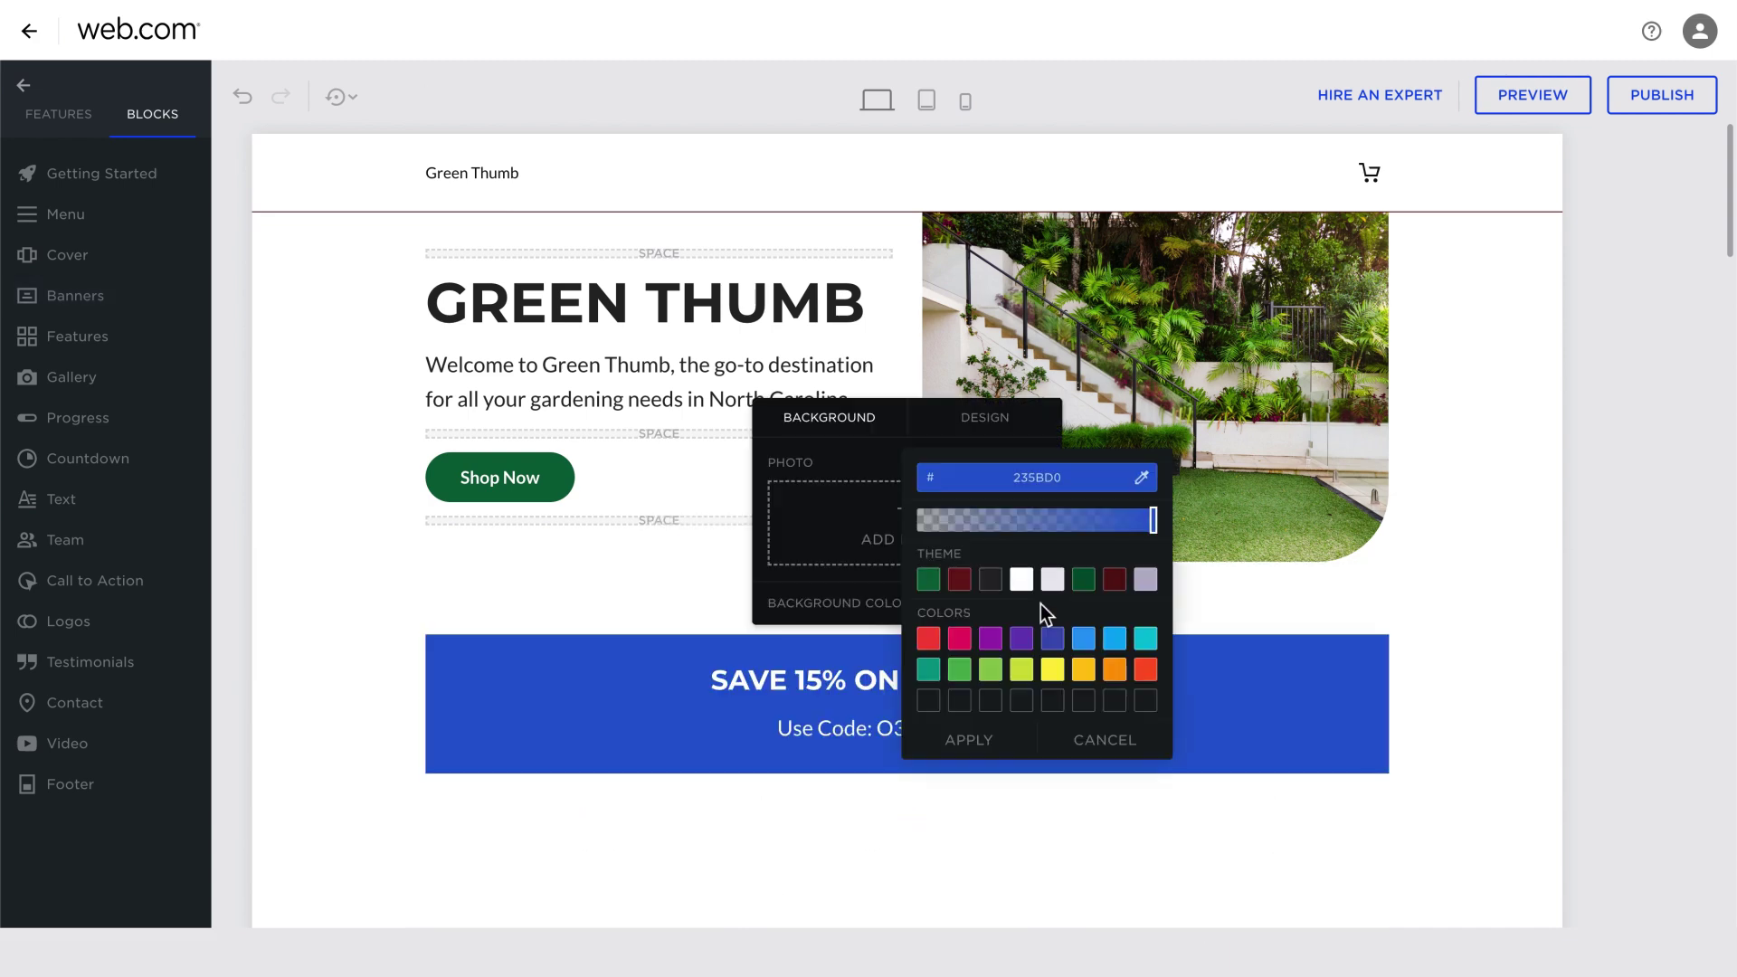
pyautogui.click(930, 581)
pyautogui.click(973, 740)
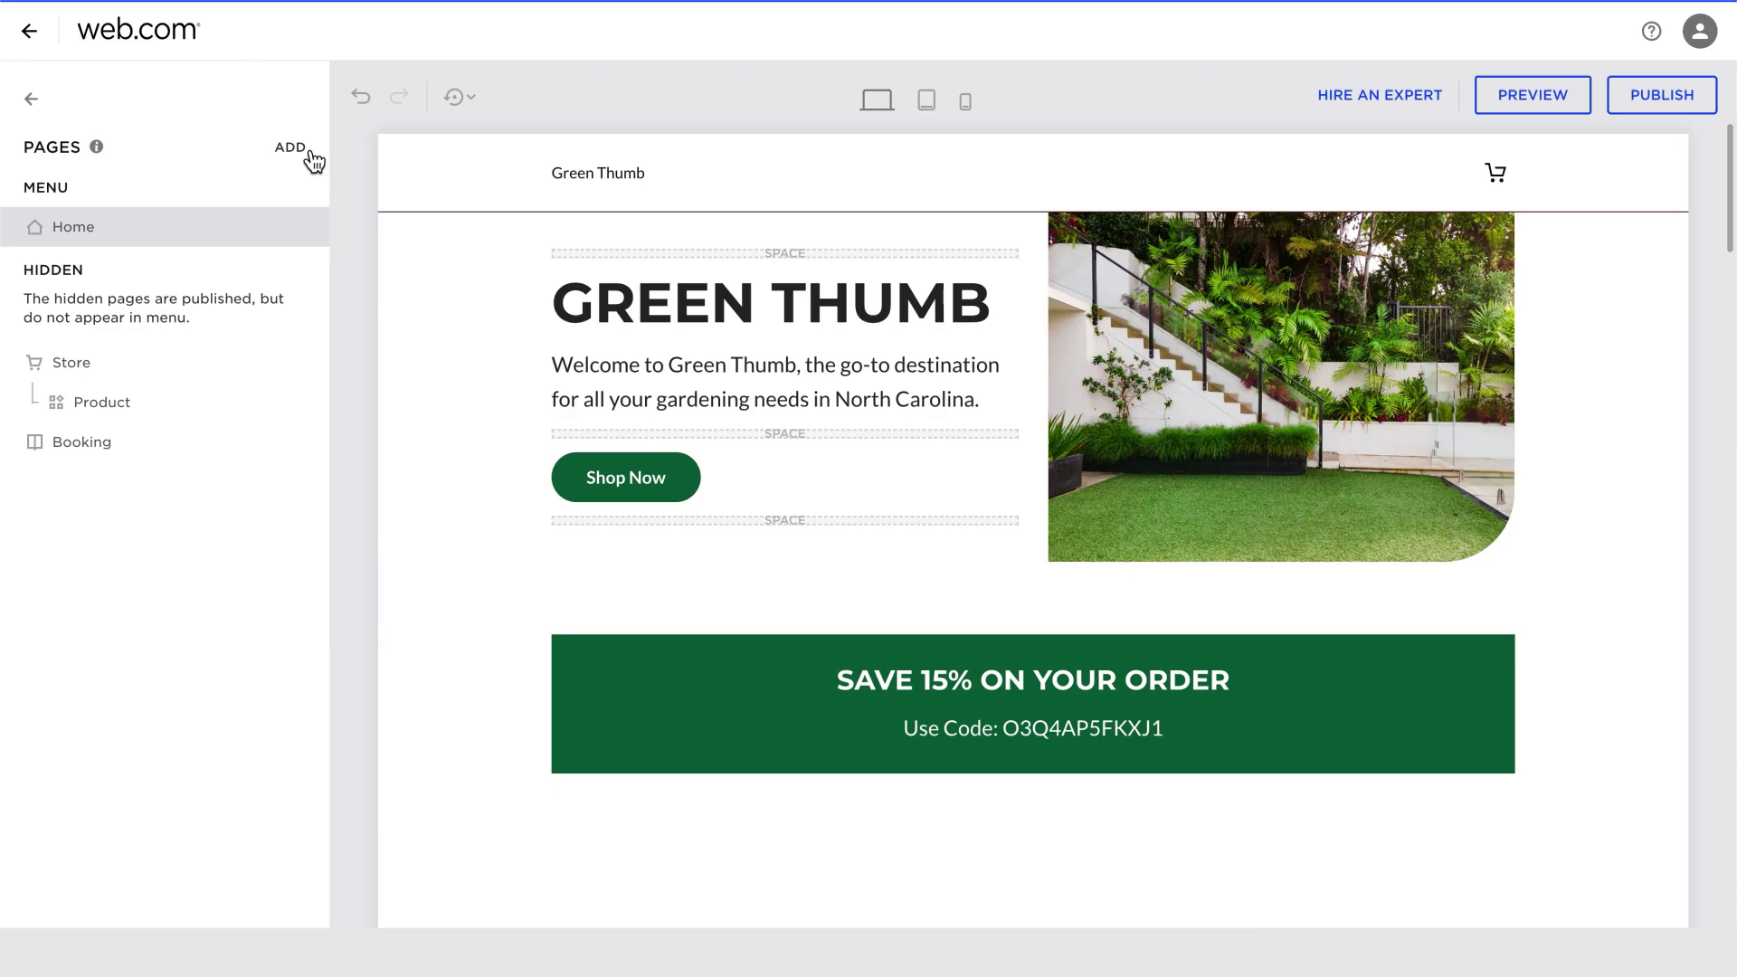
# - Add a new About page to the site from the Greencraft landscape design template
pyautogui.click(310, 153)
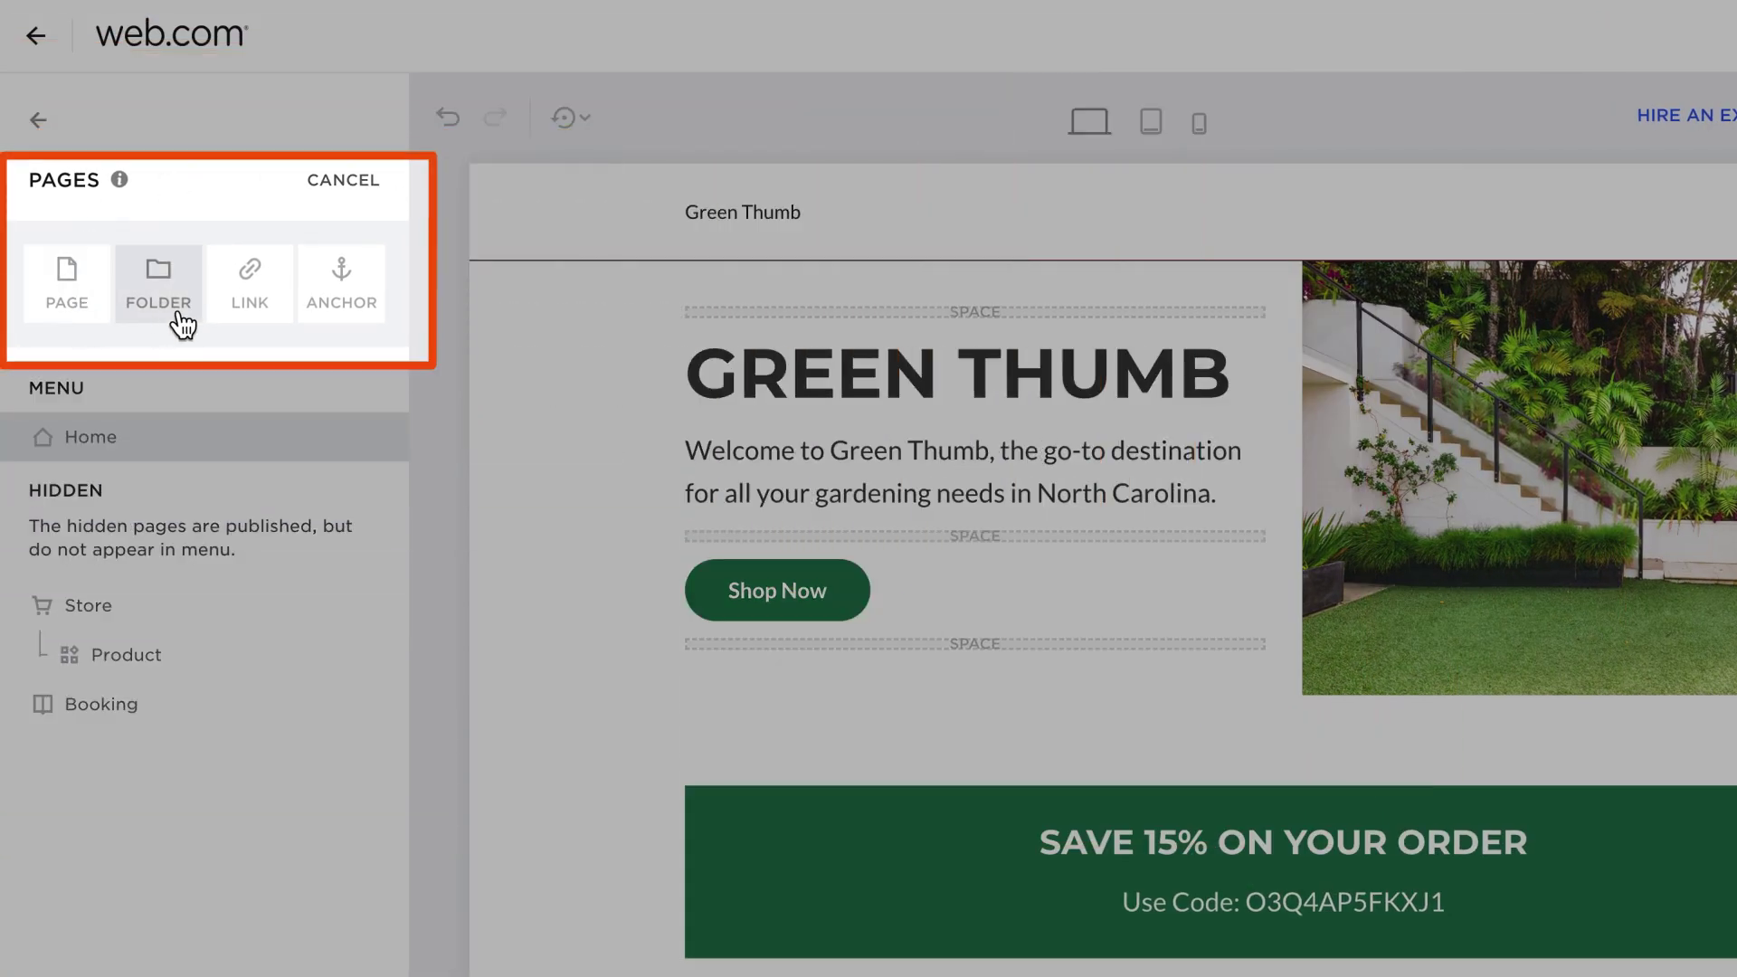
pyautogui.click(68, 305)
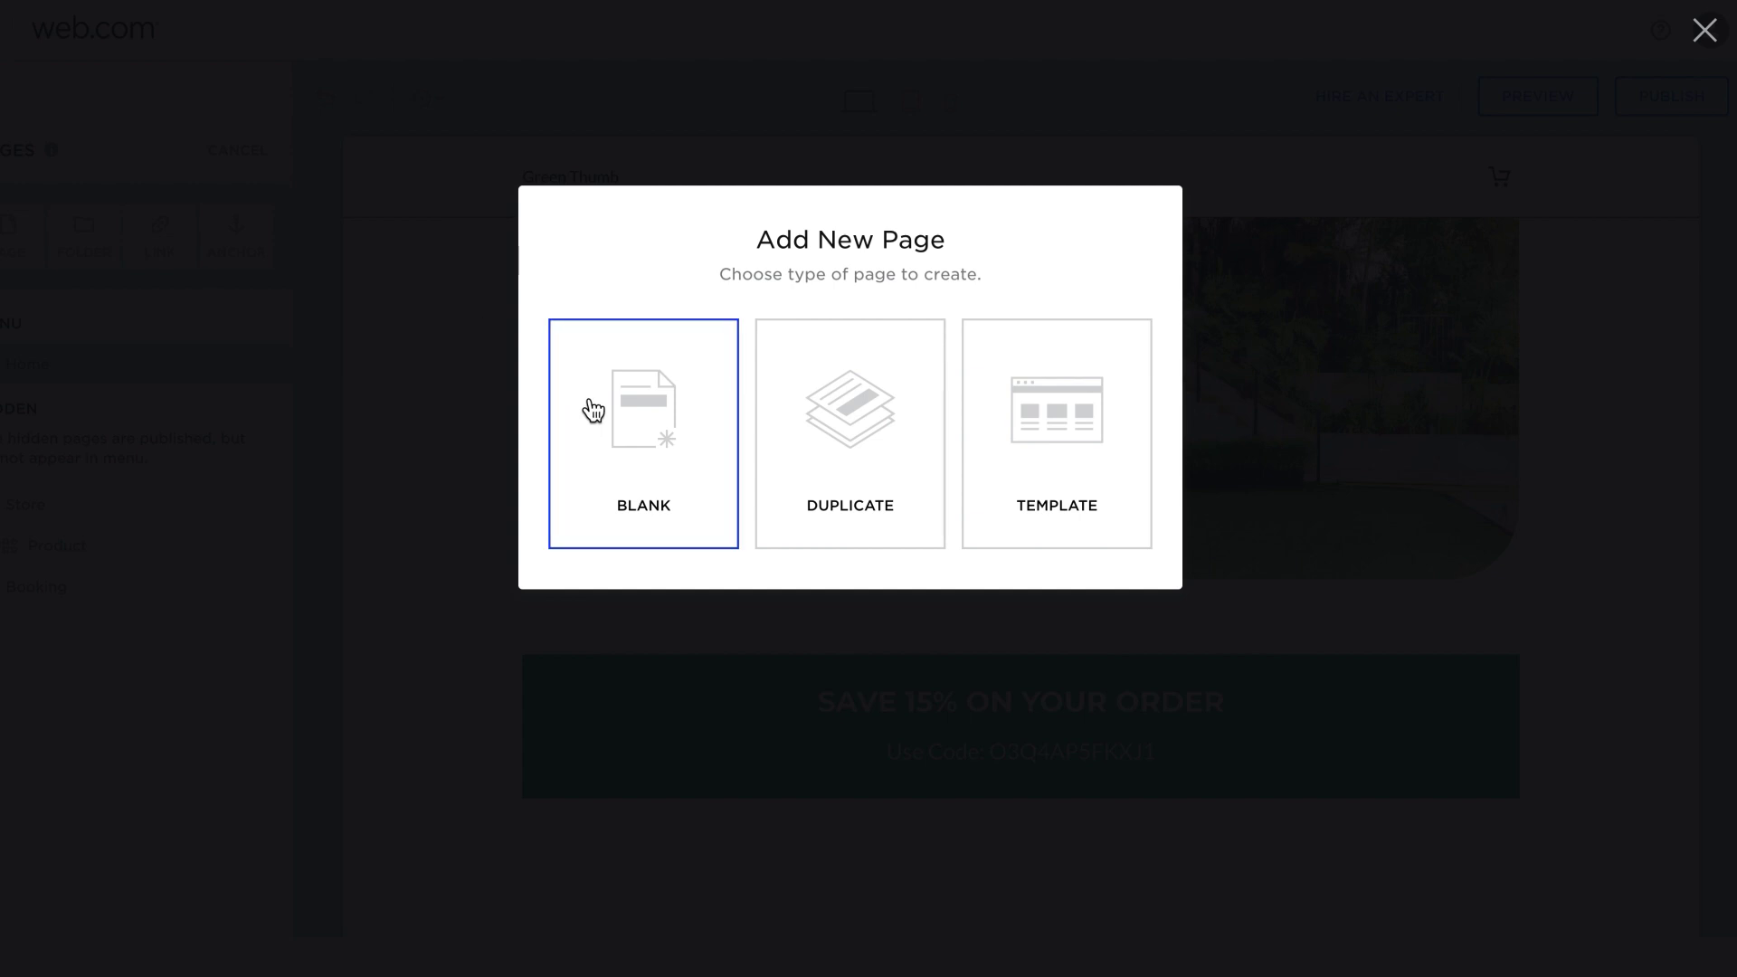
pyautogui.click(1079, 443)
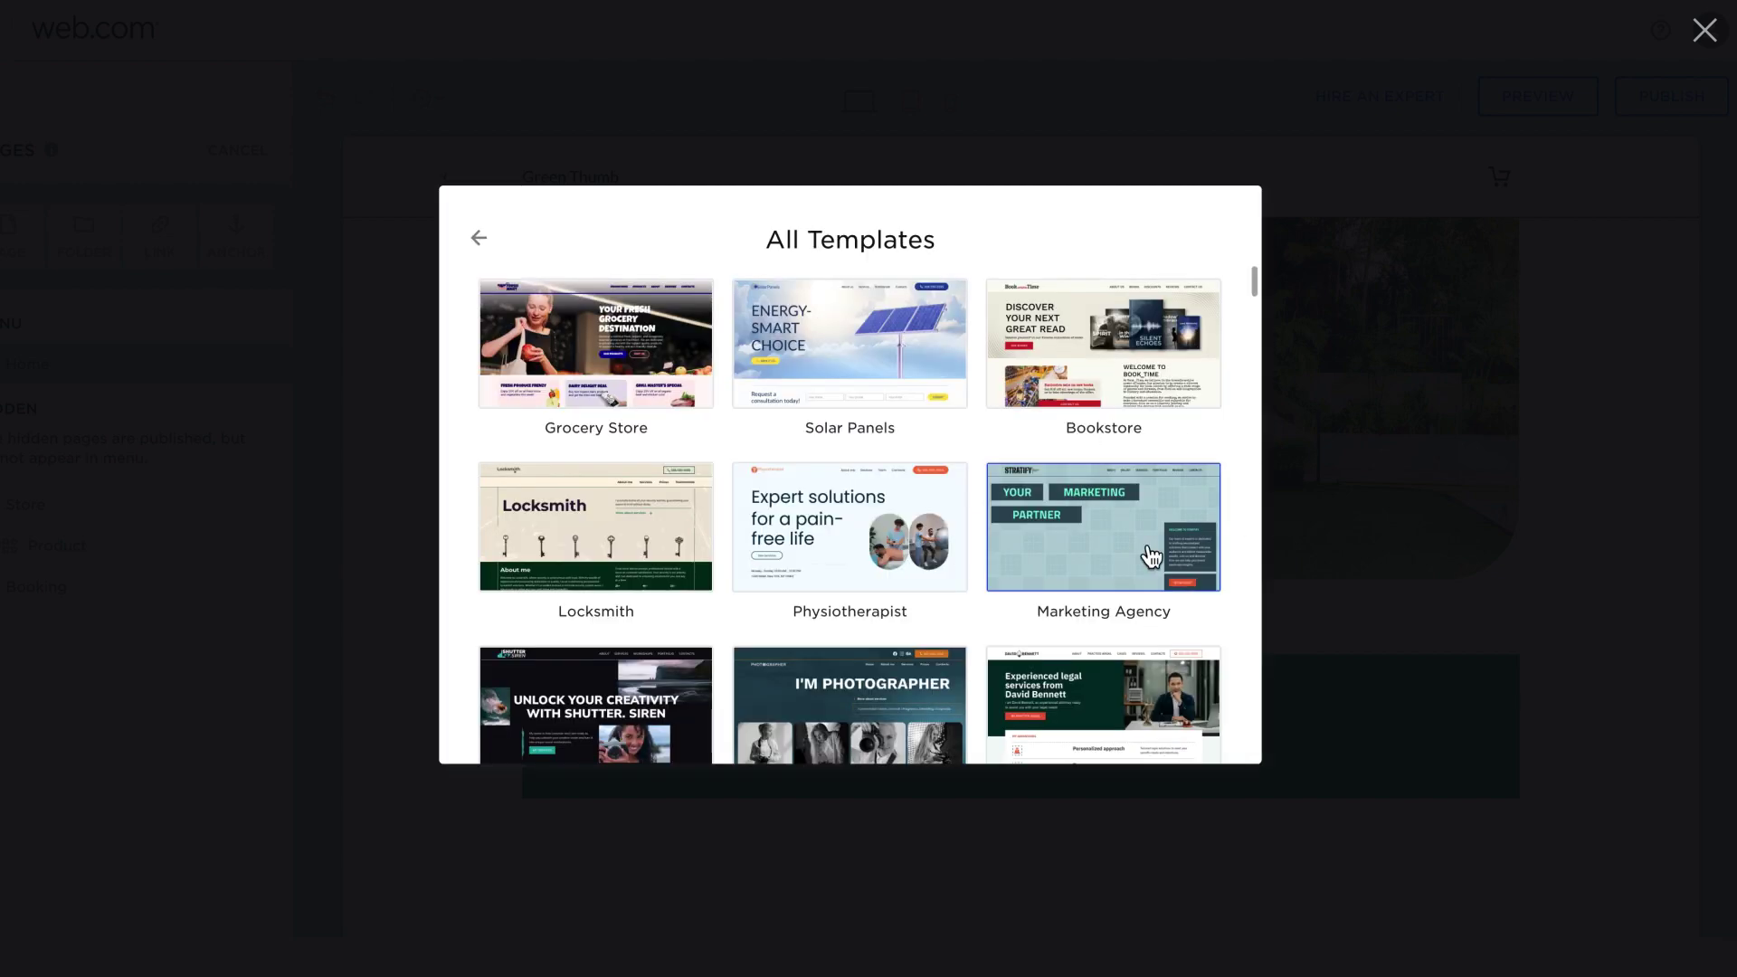
pyautogui.scroll(-1, 1111, 568)
pyautogui.scroll(-5, 1105, 557)
pyautogui.click(1099, 660)
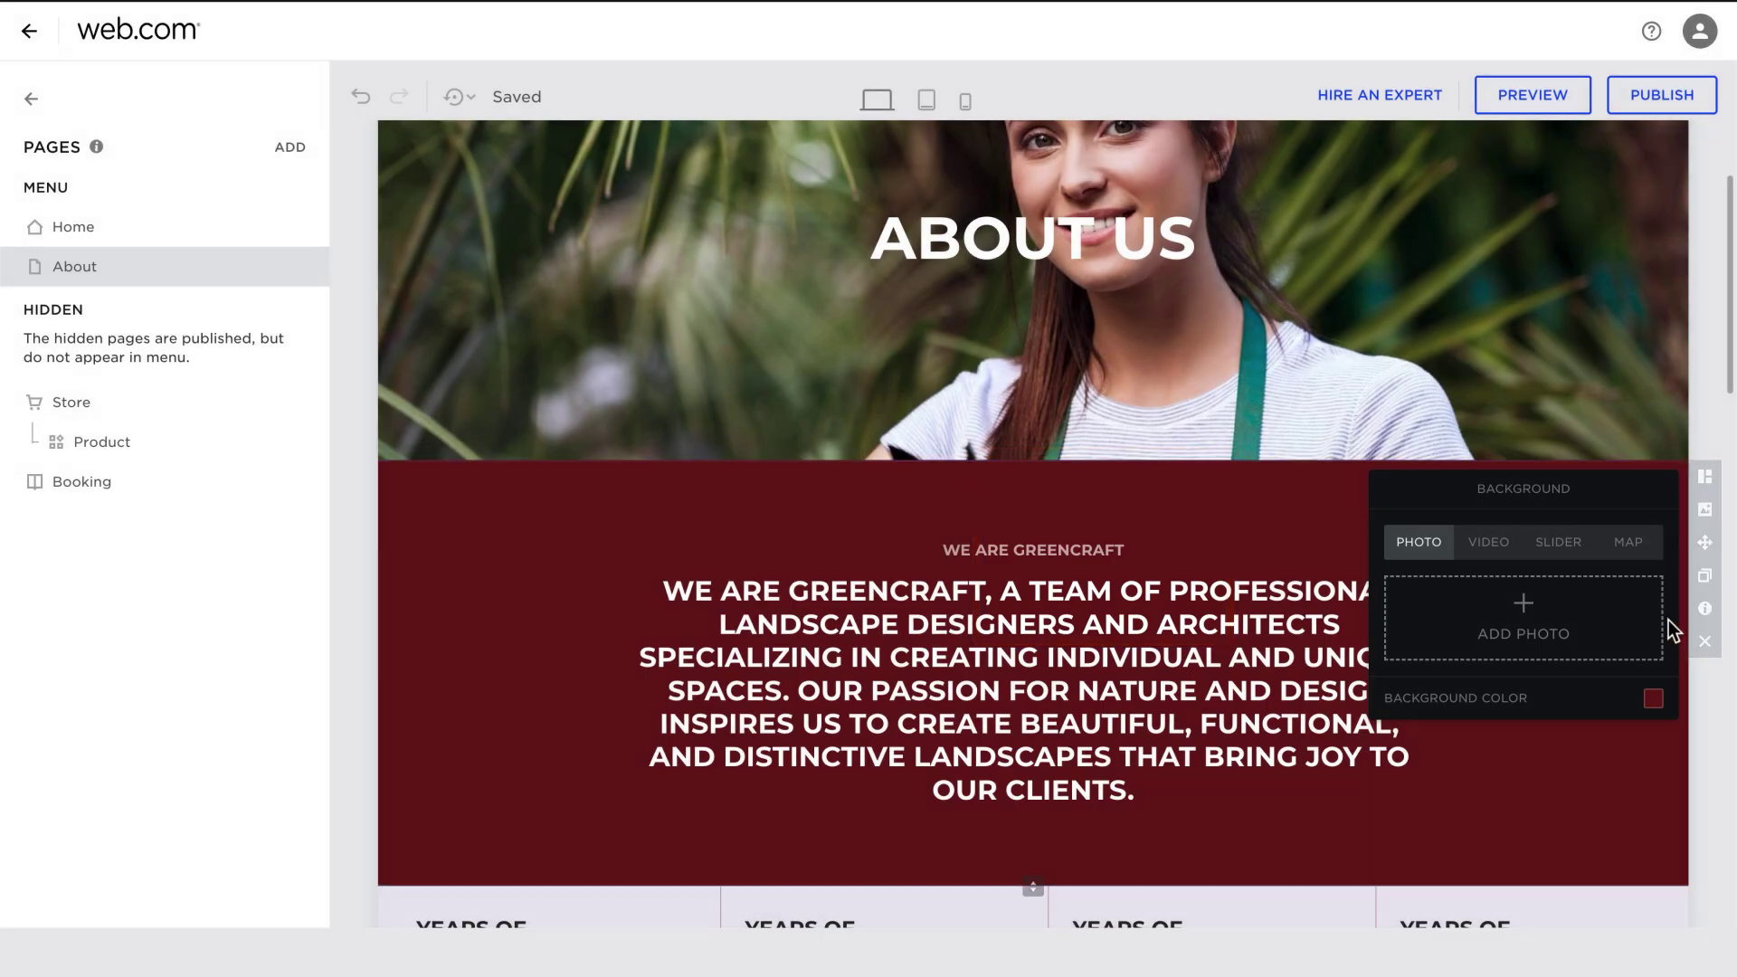
# - Set the background color of the About page's "We are Greencraft" section to the theme green 05623A
pyautogui.click(1654, 698)
pyautogui.click(1475, 675)
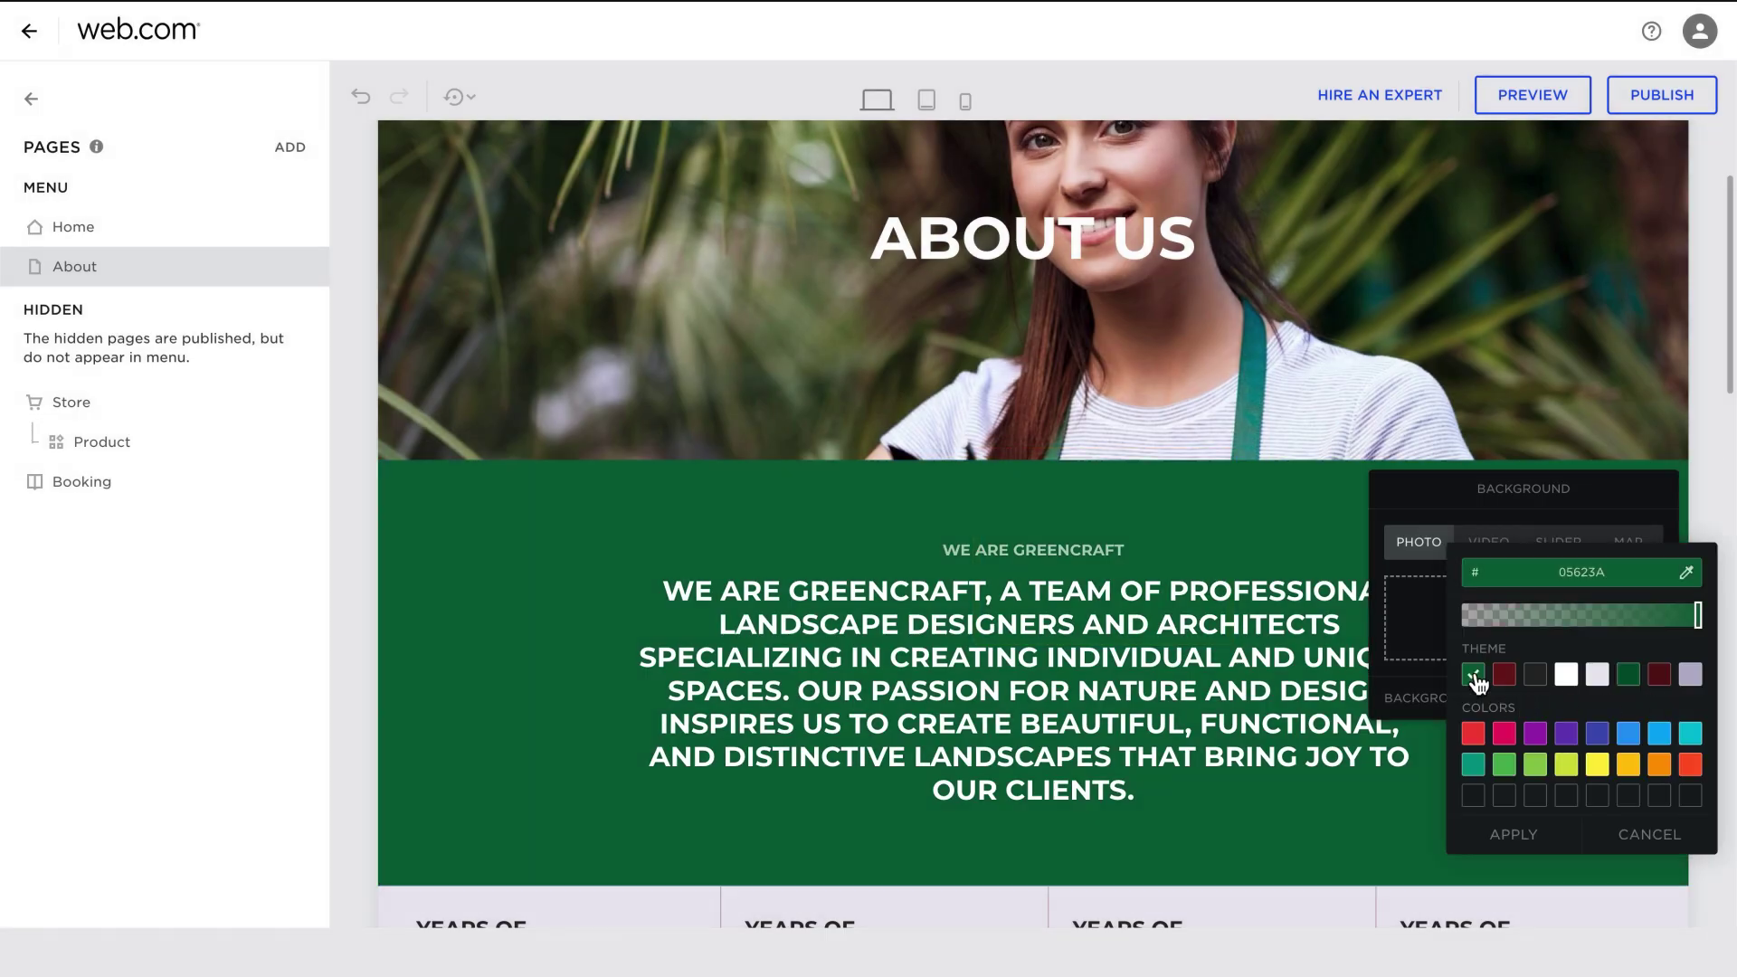
pyautogui.click(1529, 836)
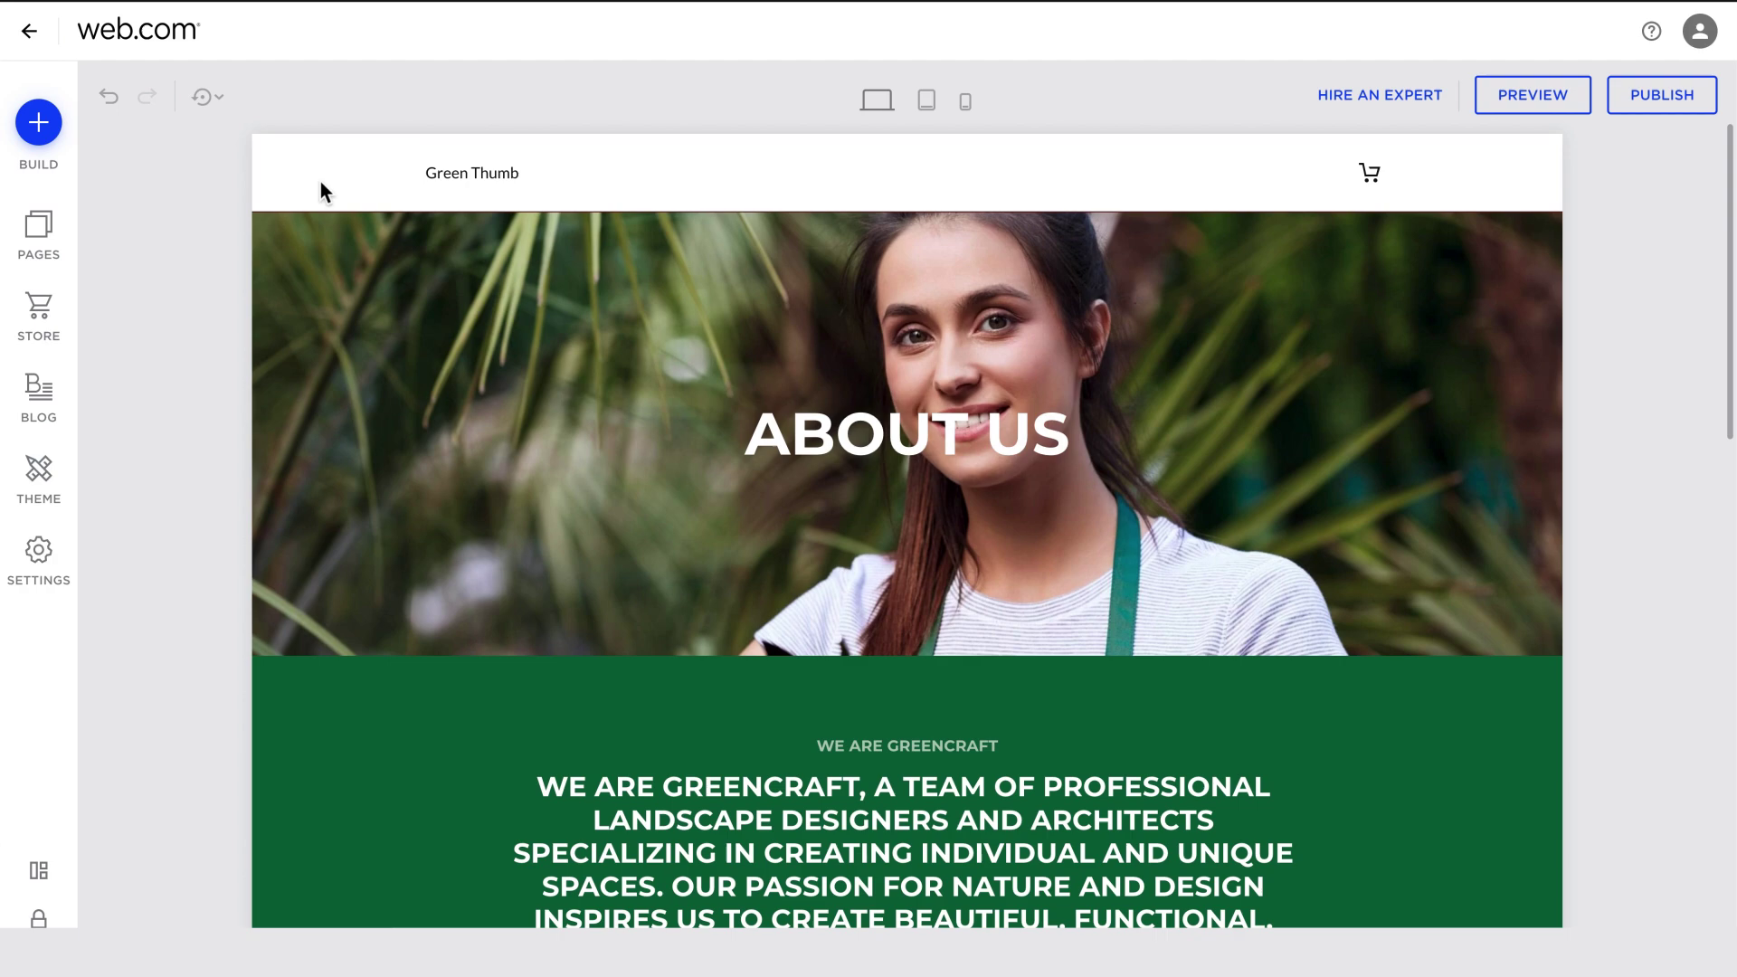
# - Return to the Home page and preview it in the mobile layout, down to the Advantages section
pyautogui.click(471, 186)
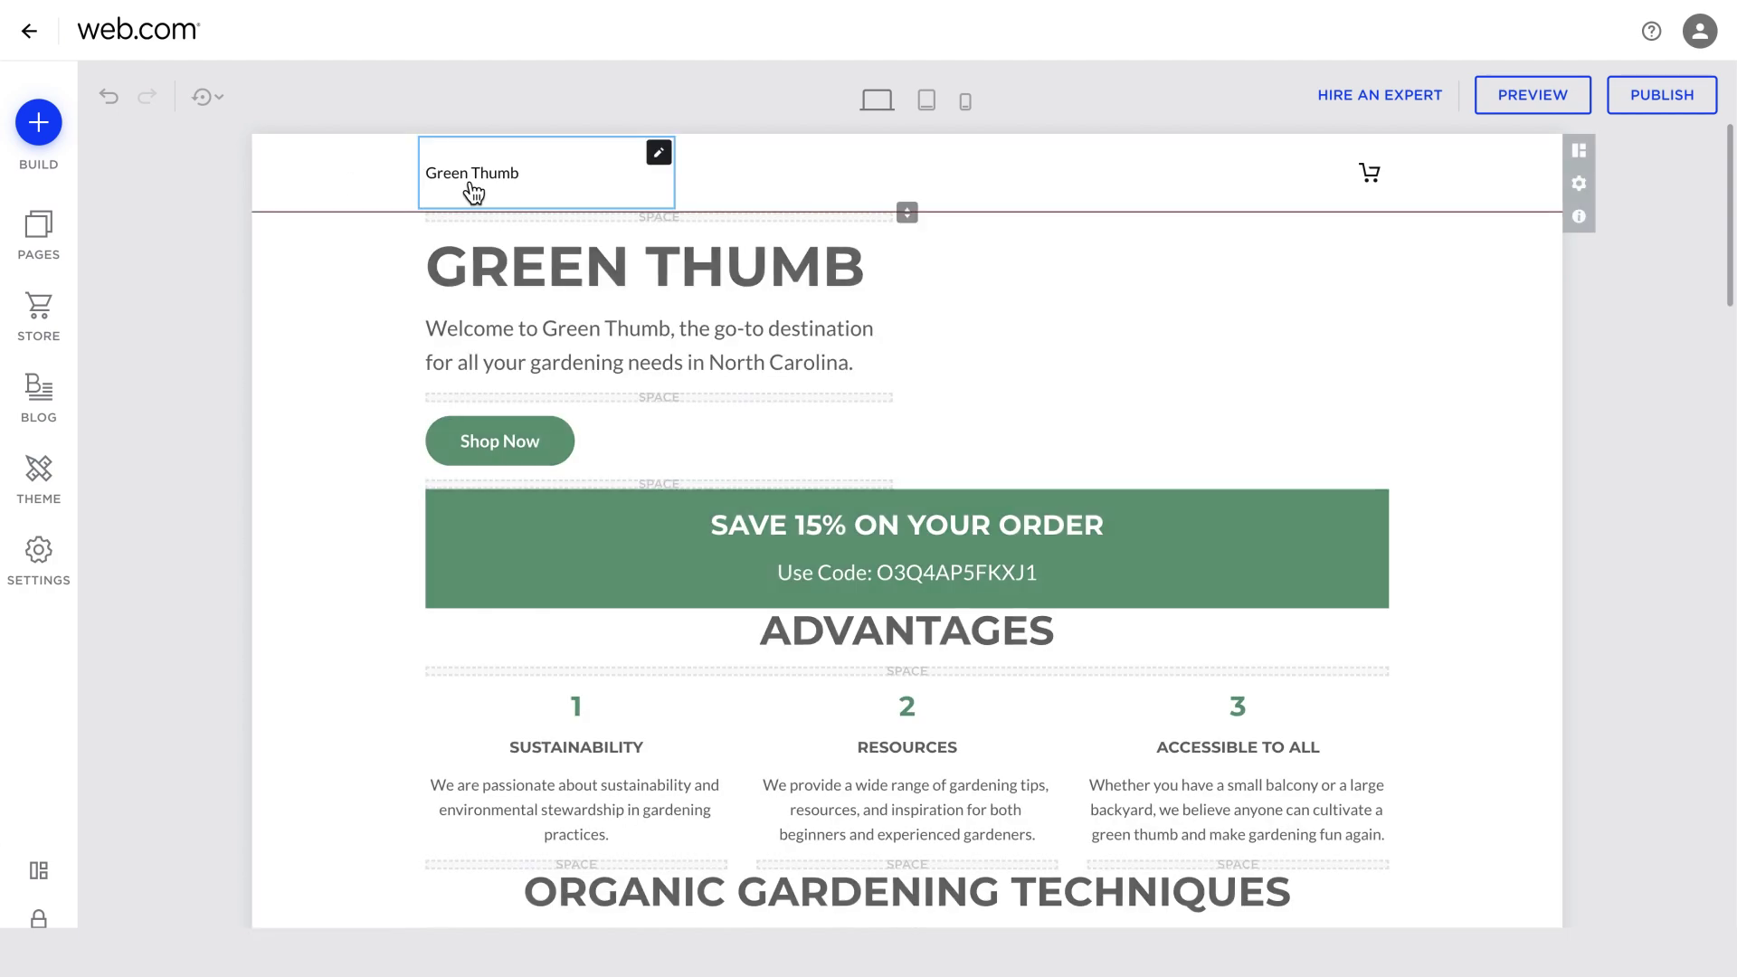
pyautogui.scroll(-1, 1670, 550)
pyautogui.scroll(1, 1612, 490)
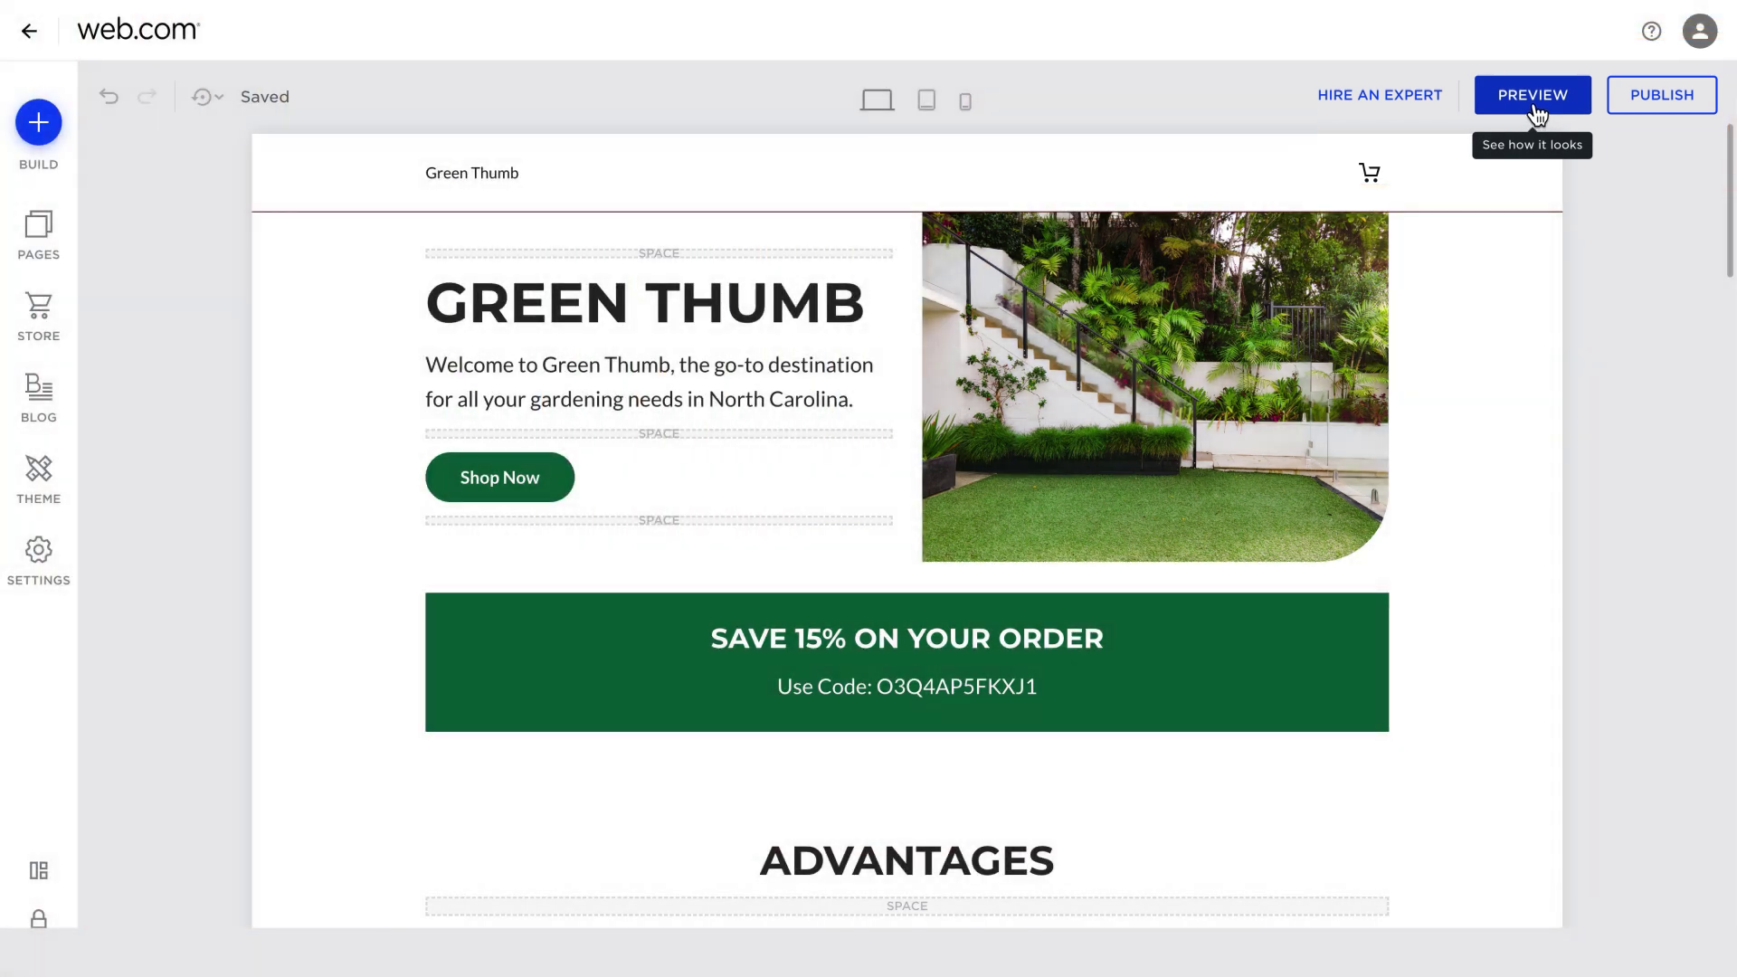
pyautogui.click(1535, 107)
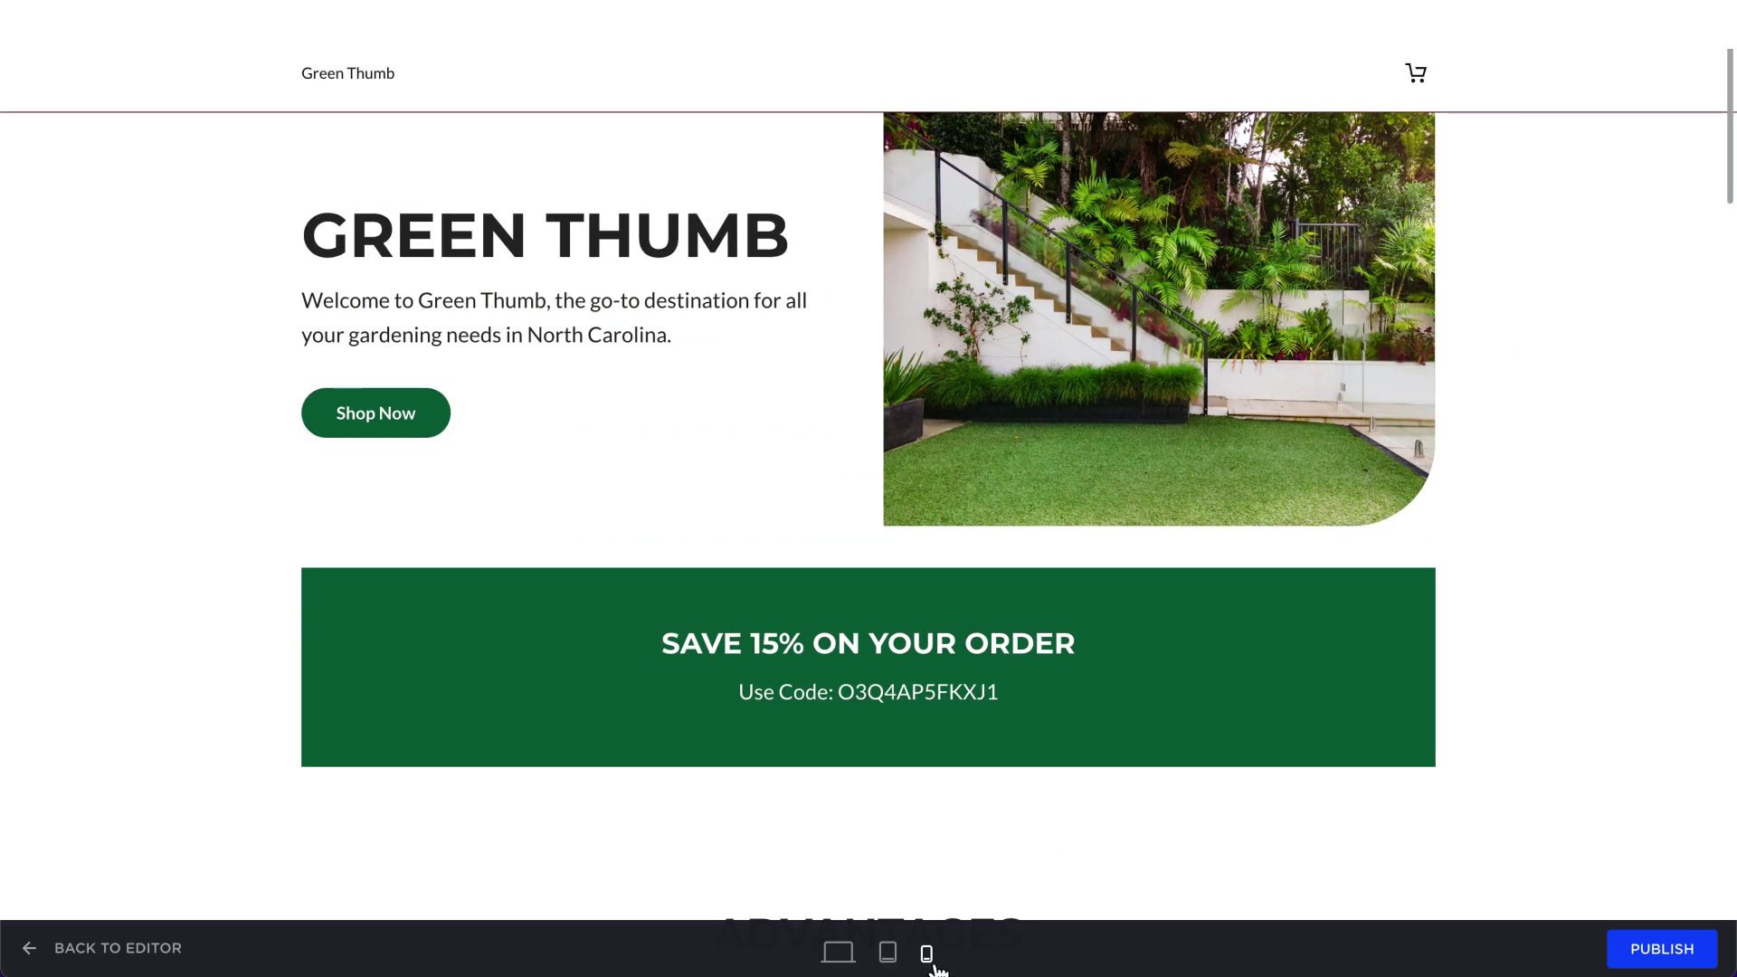
pyautogui.click(932, 965)
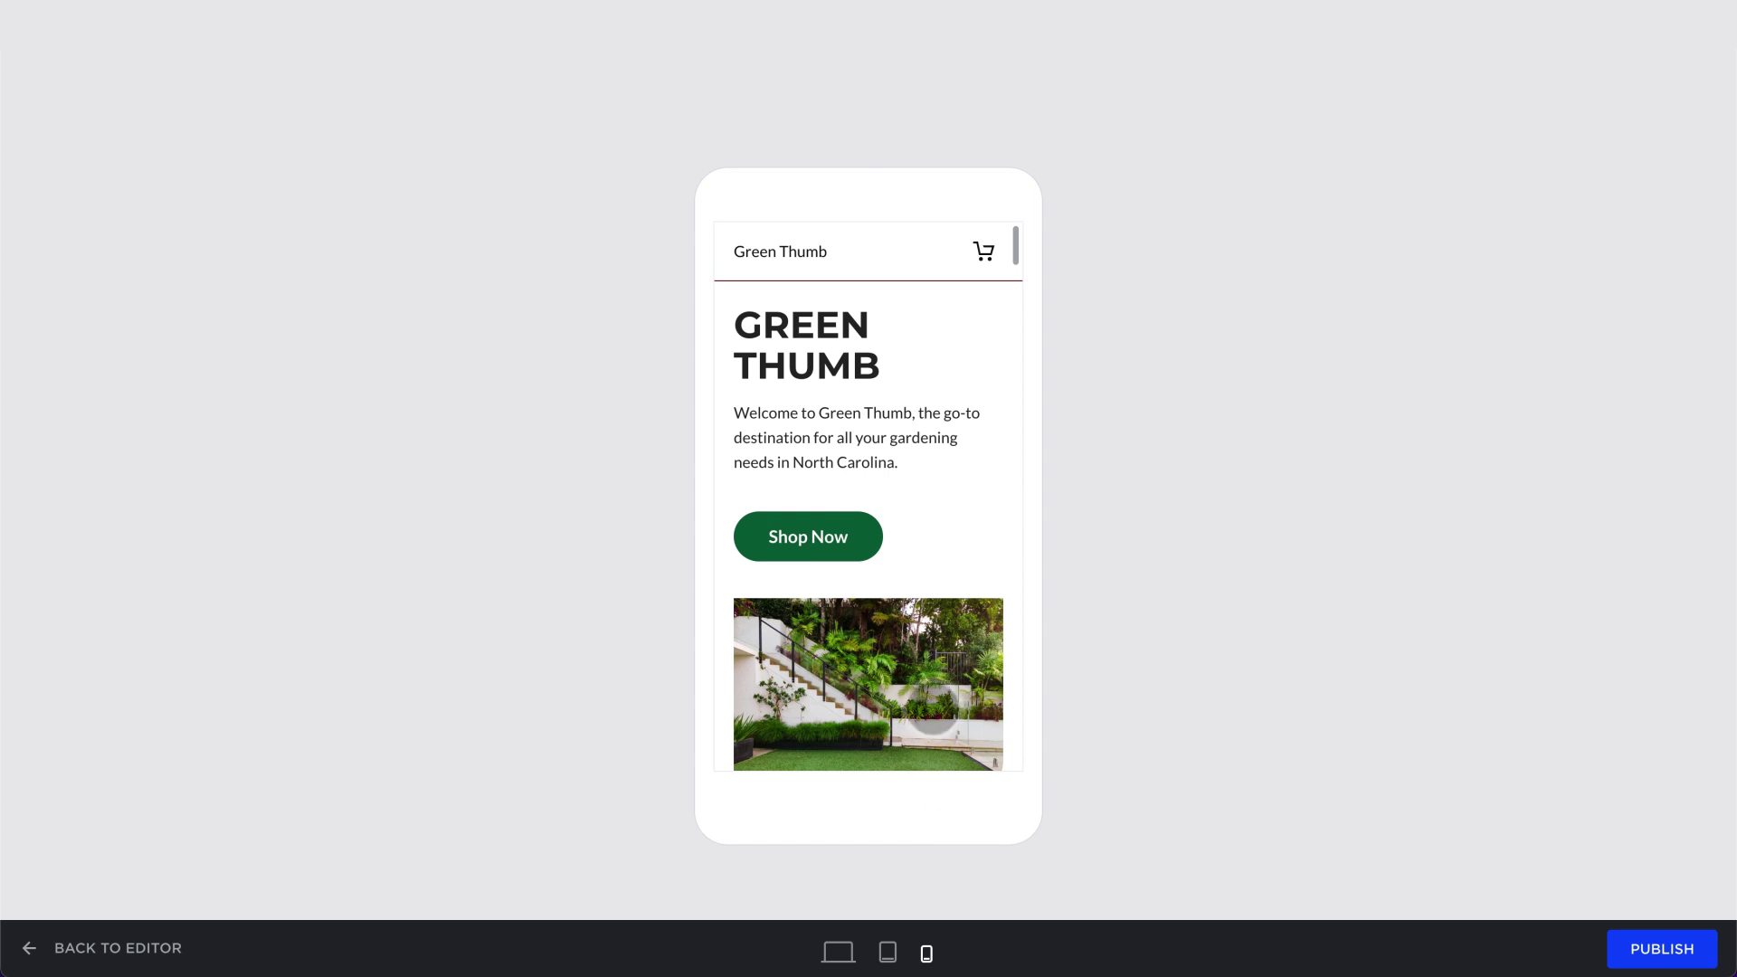
pyautogui.scroll(-4, 931, 715)
pyautogui.scroll(-2, 924, 704)
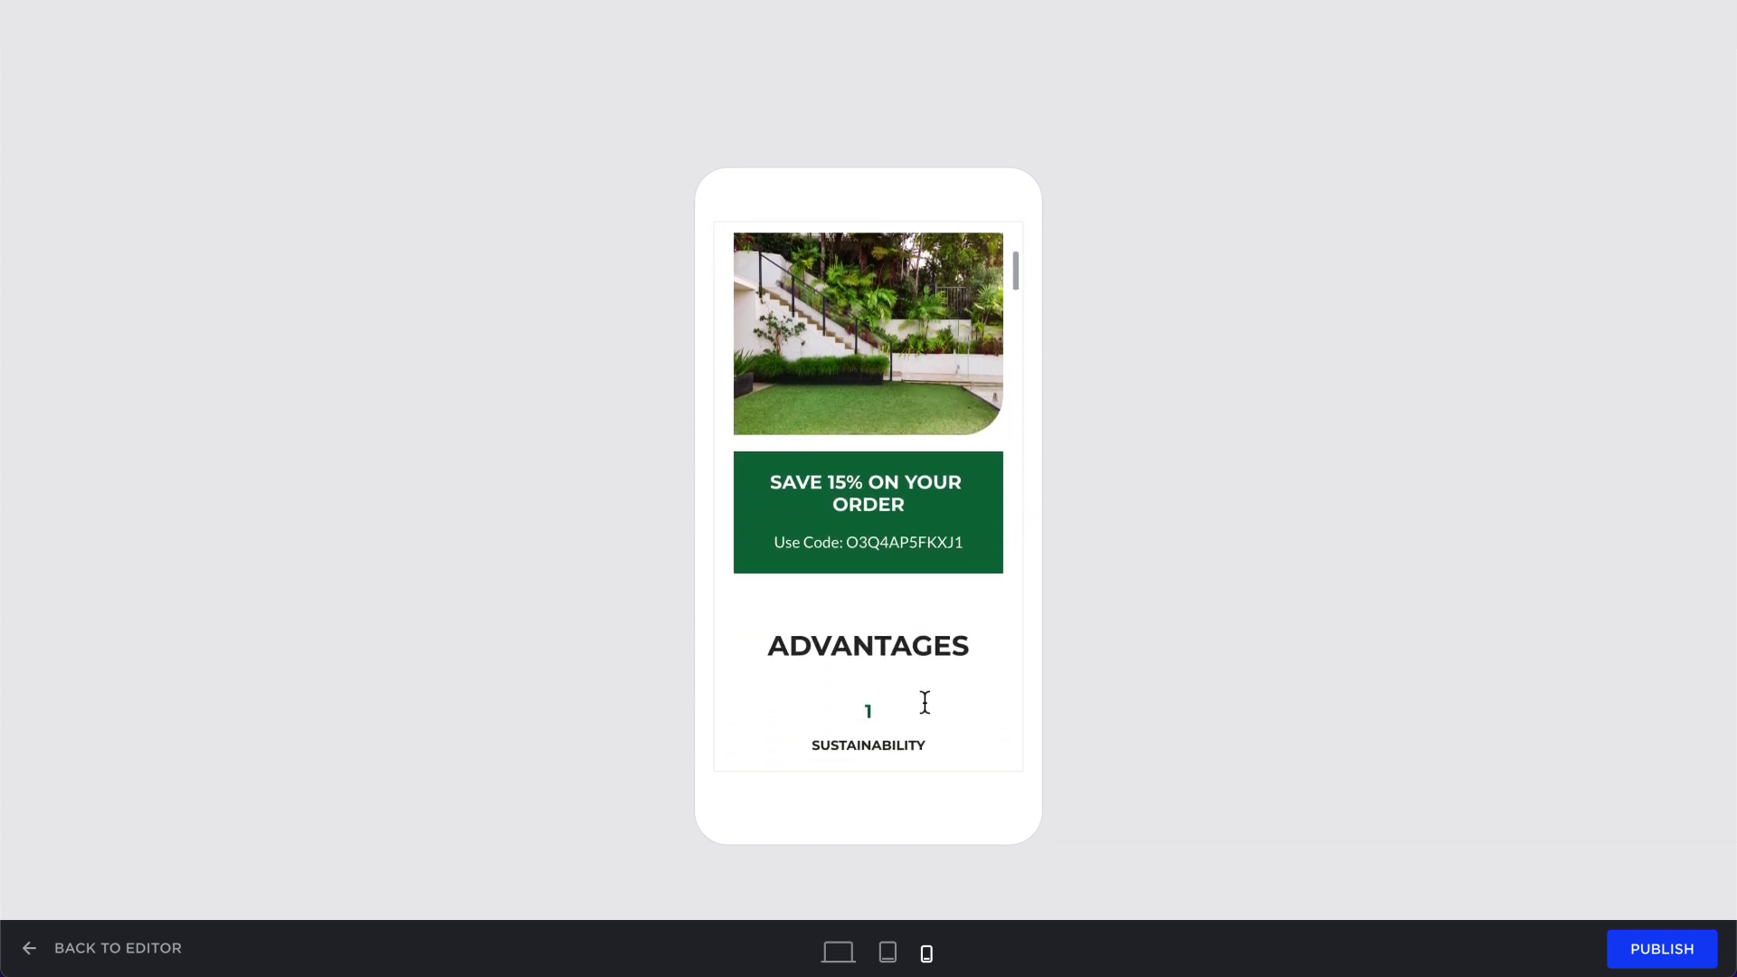